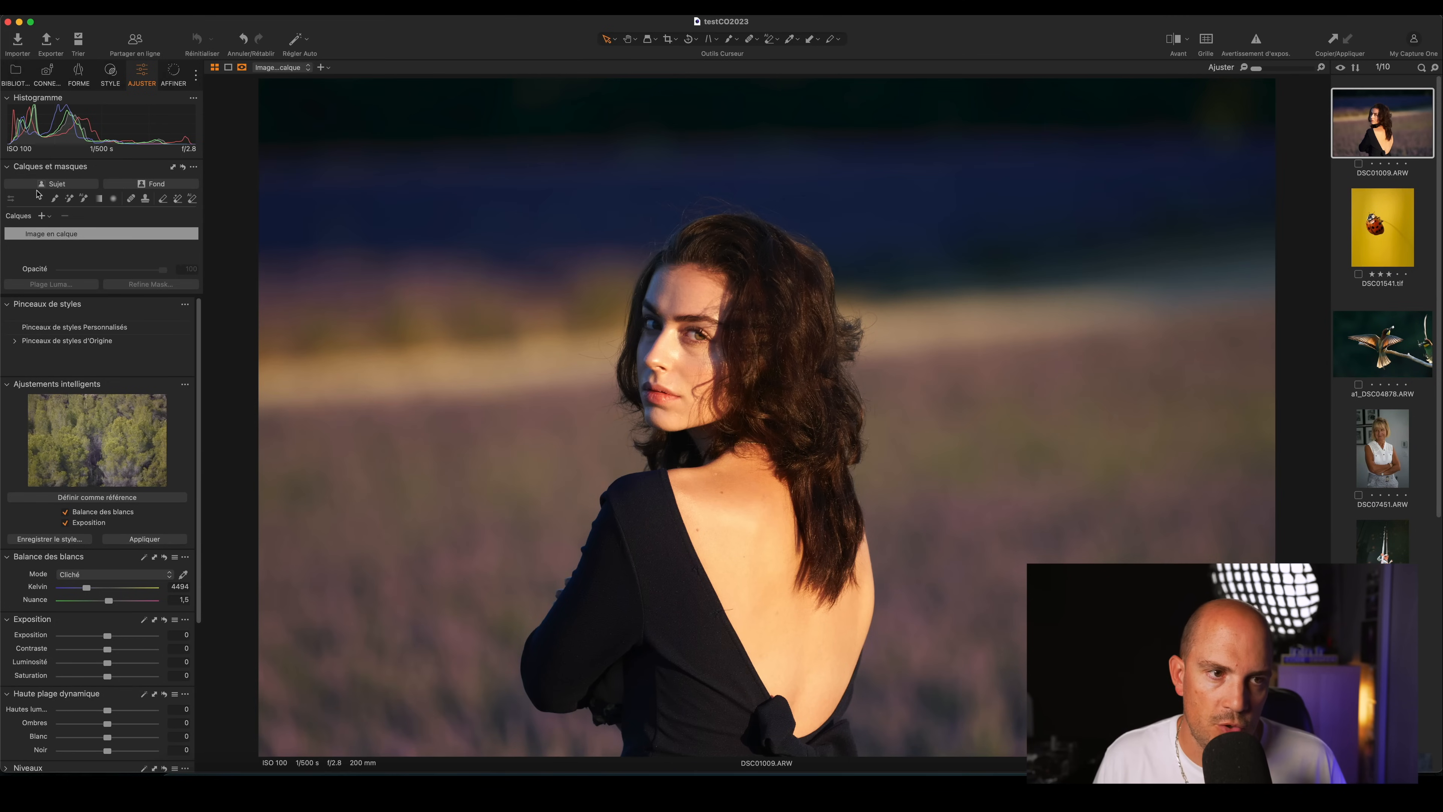
Step: Create an automatic subject mask on the woman's portrait and check it in the greyscale mask display
{"action": "left_click", "coordinate": [39, 185]}
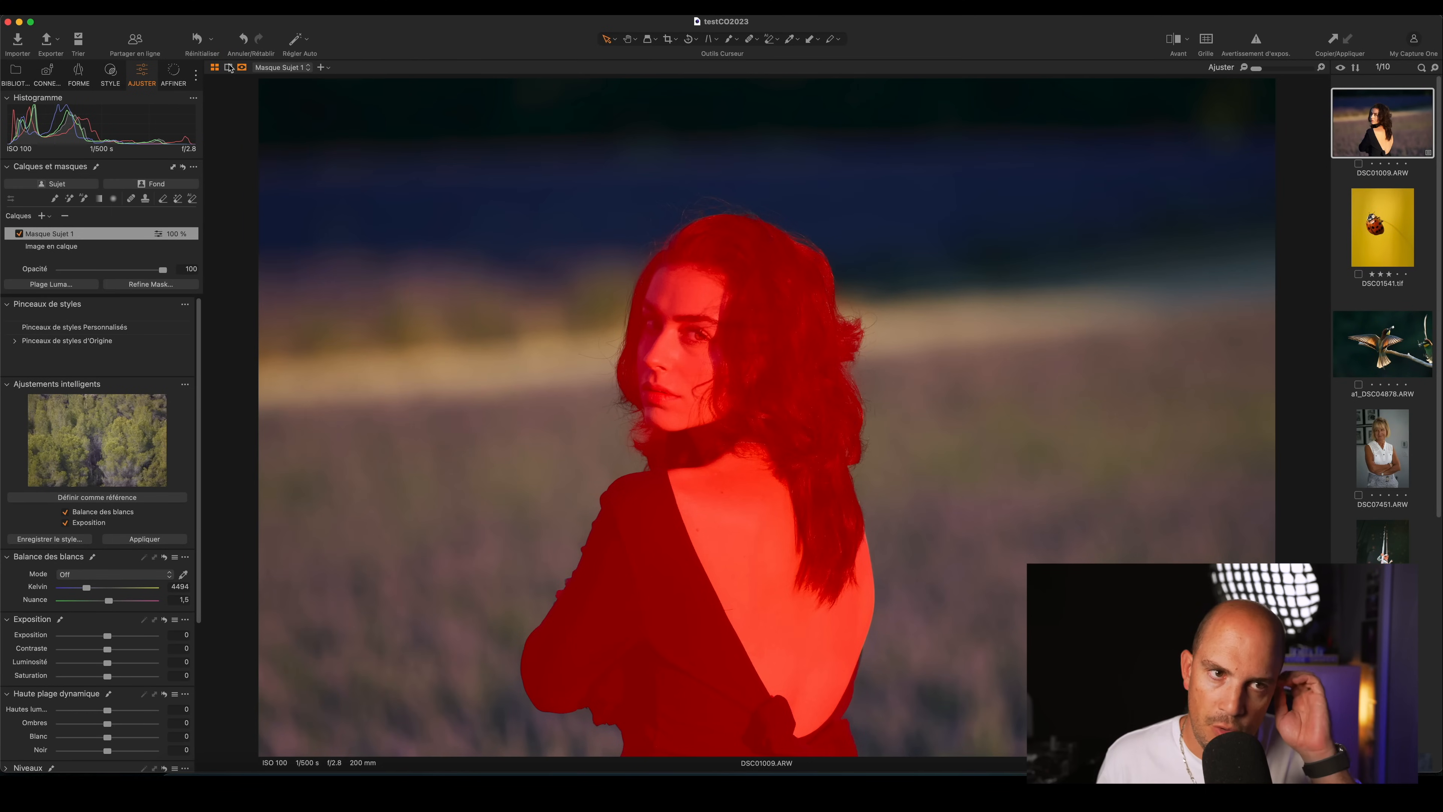
{"action": "left_click", "coordinate": [242, 68]}
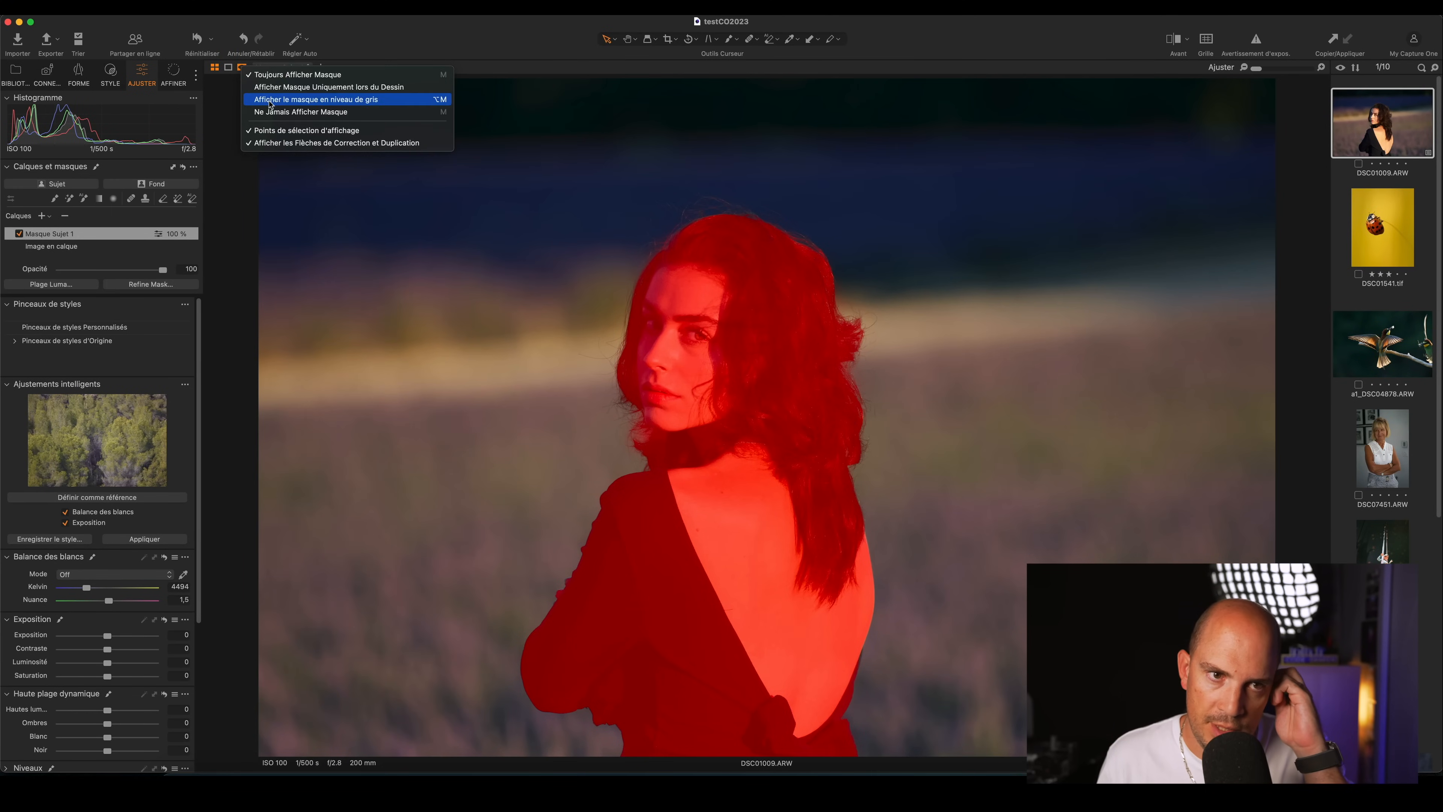
{"action": "left_click", "coordinate": [270, 100]}
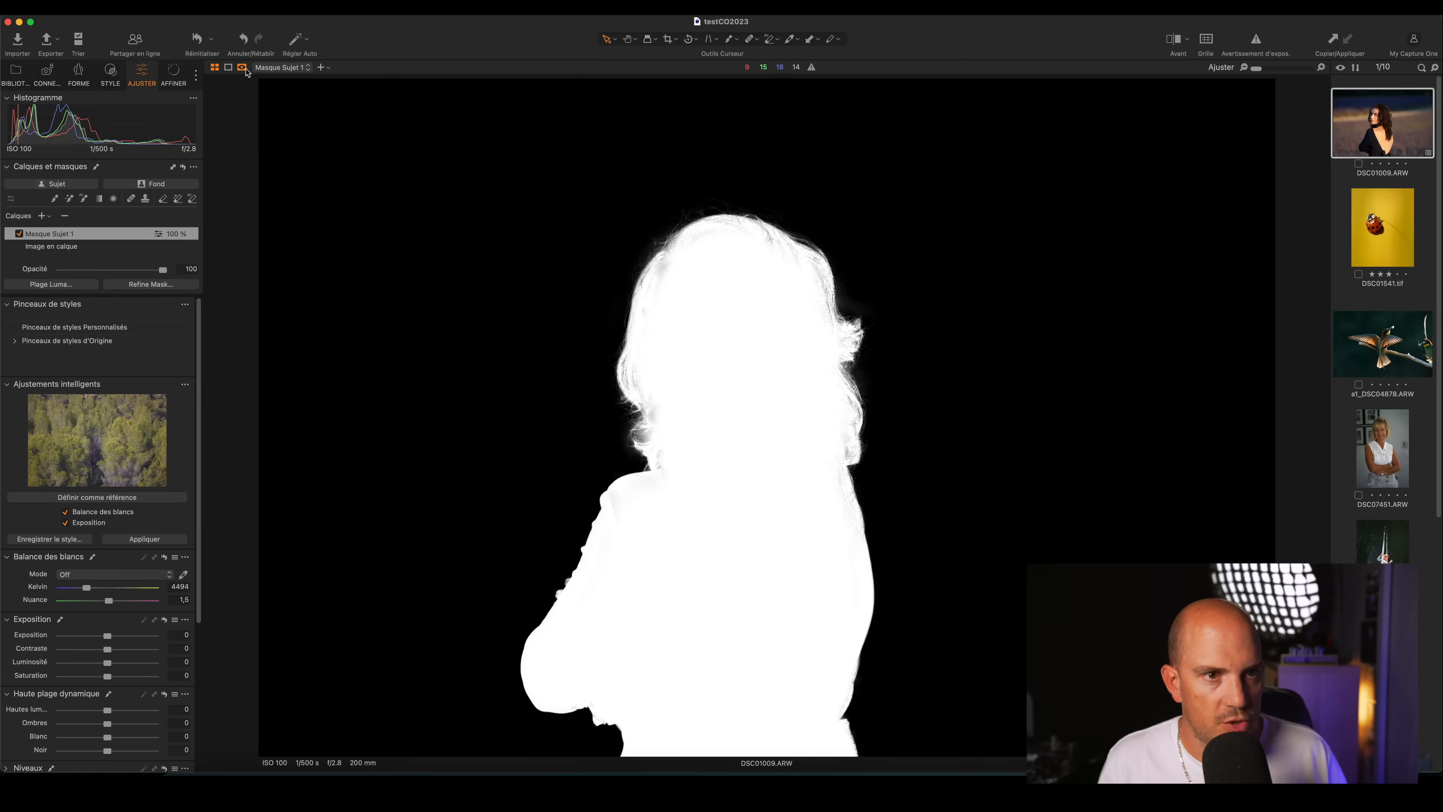
{"action": "left_click", "coordinate": [244, 68]}
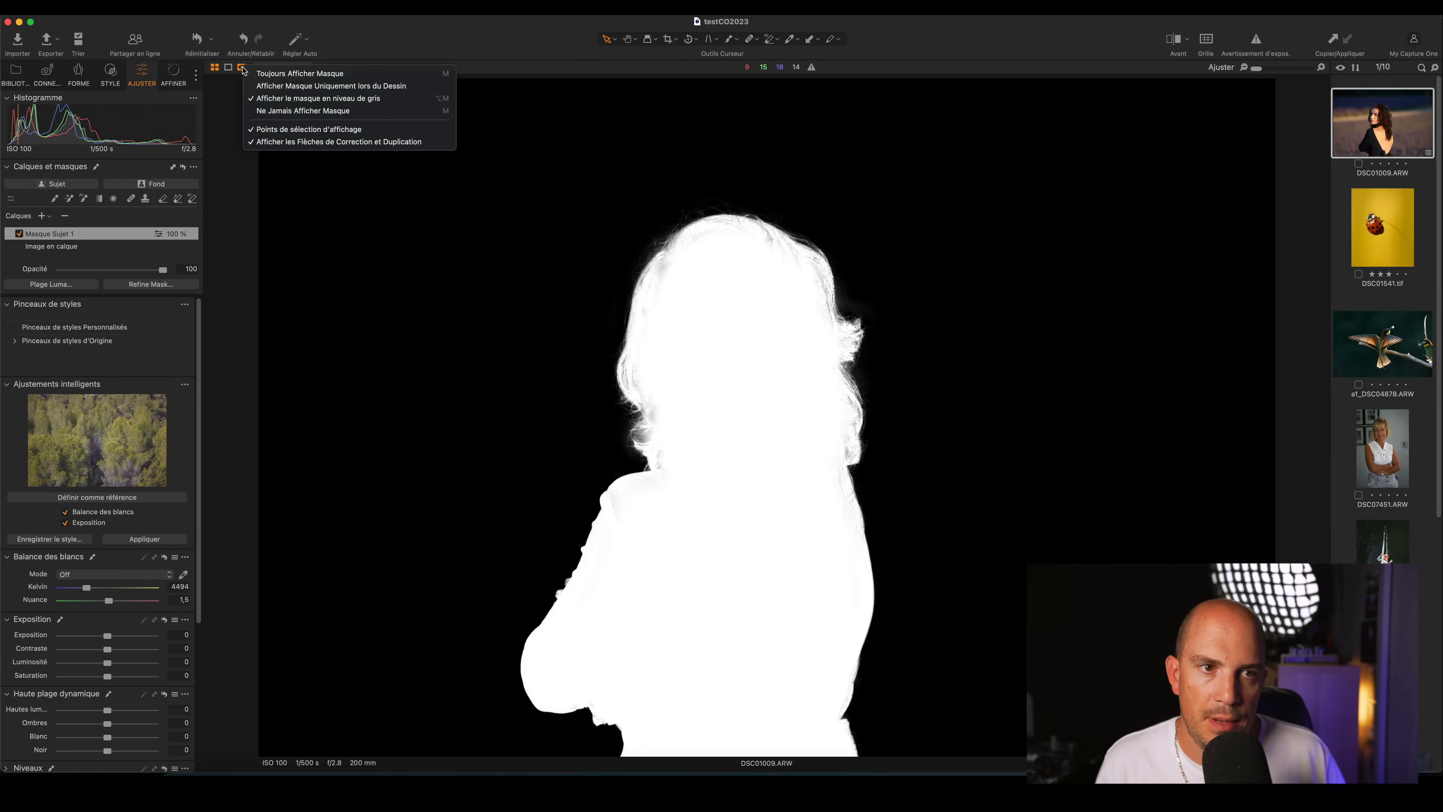
{"action": "left_click", "coordinate": [270, 104]}
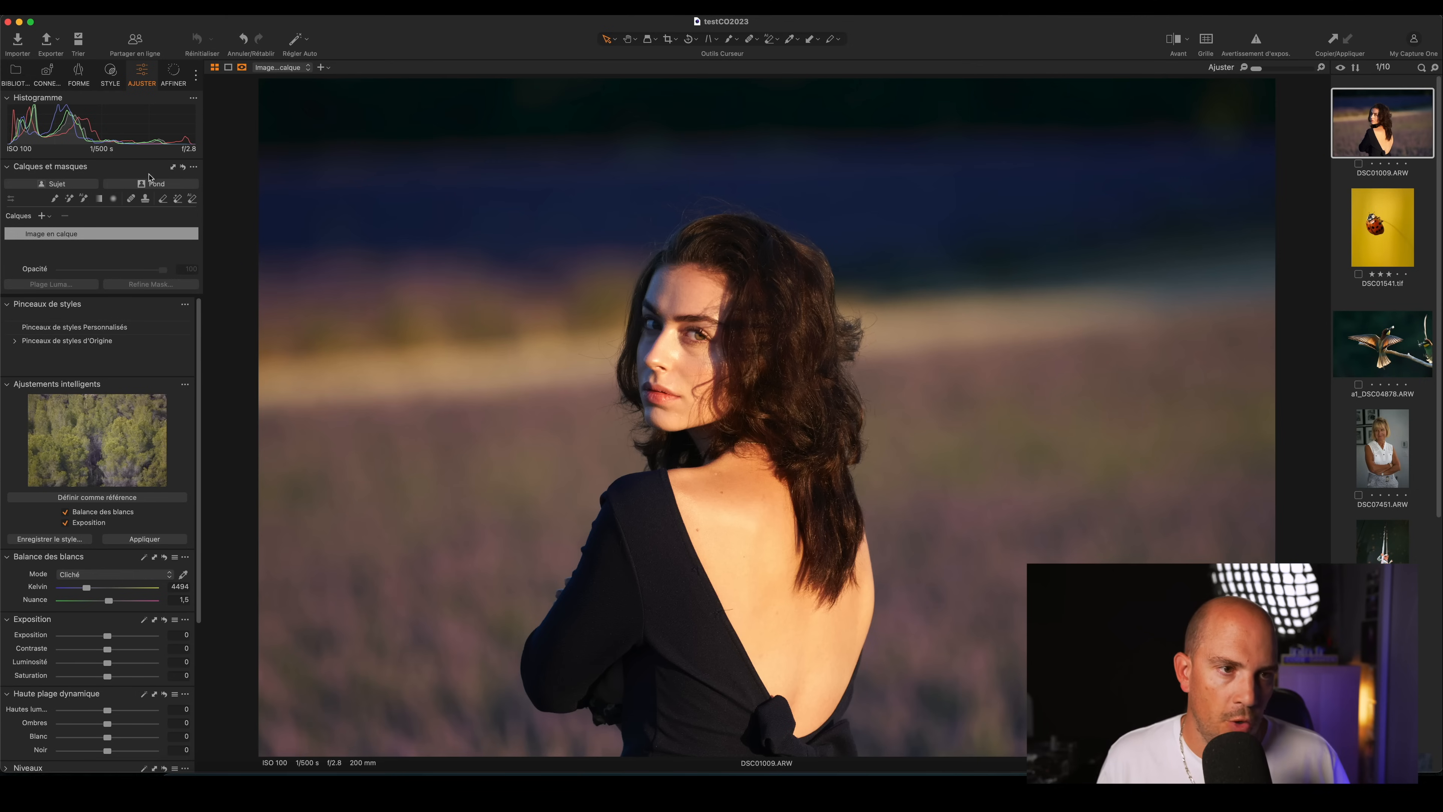
Step: Create an automatic background mask around the woman, and delete its layer after viewing it
{"action": "left_click", "coordinate": [150, 185]}
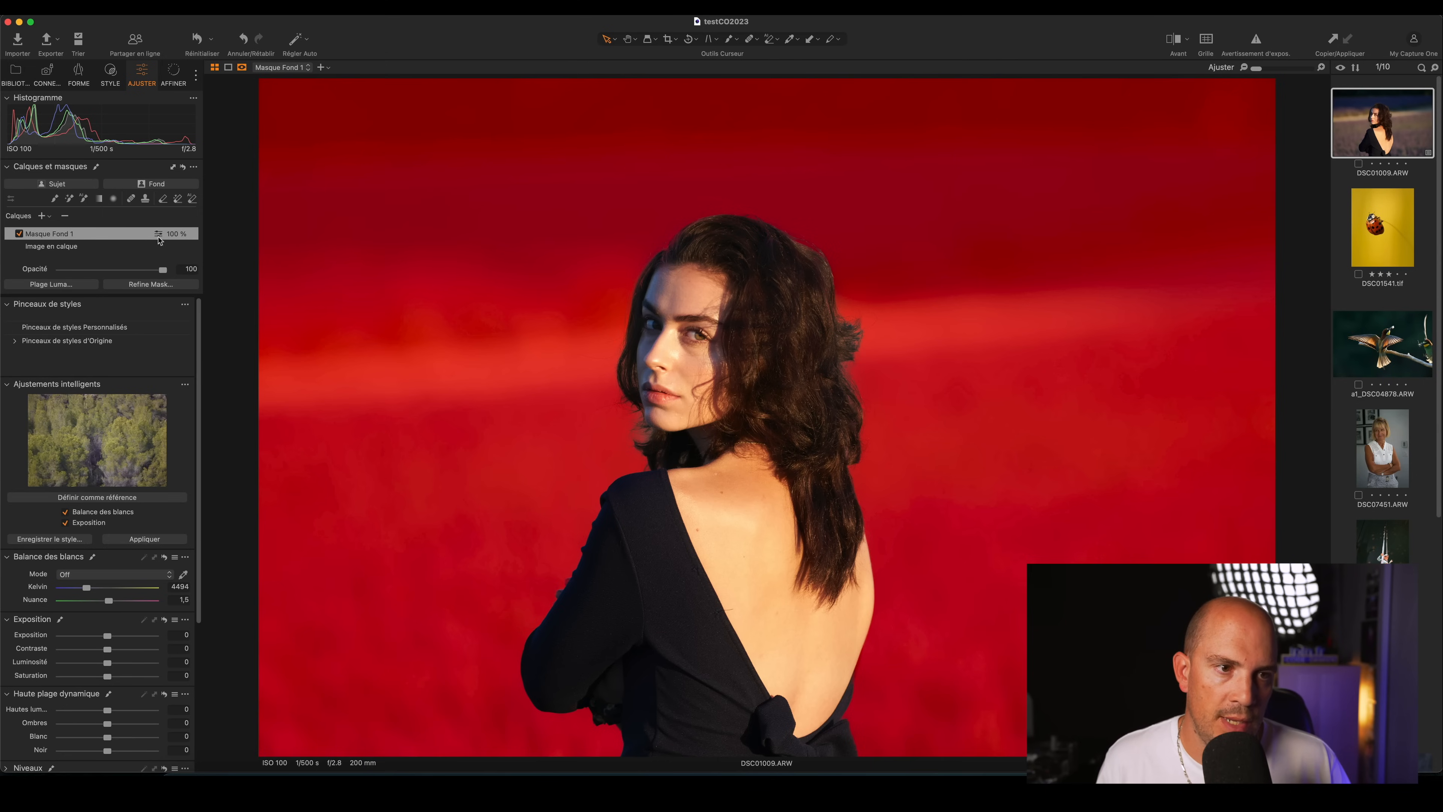
{"action": "left_click", "coordinate": [66, 216]}
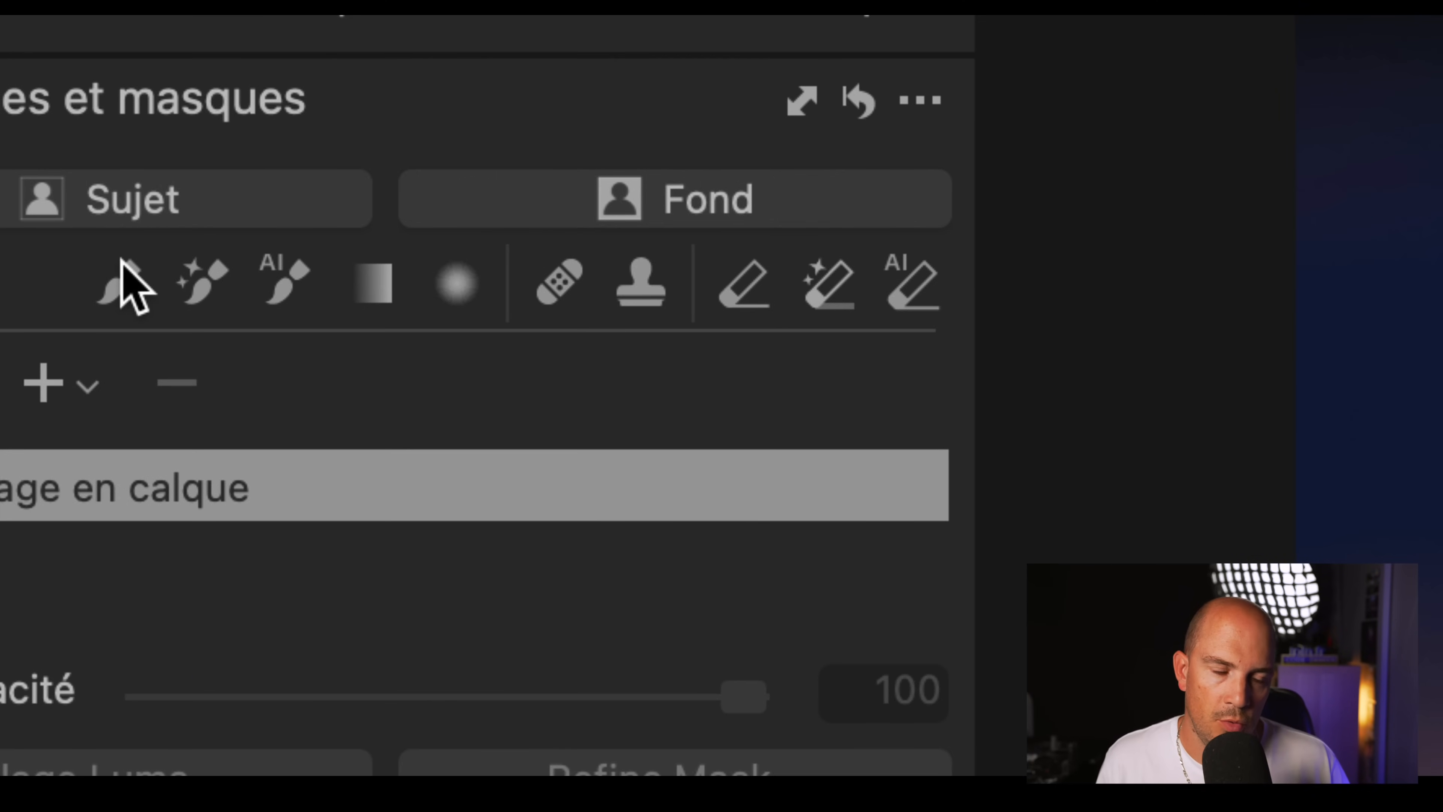
Step: Mask the woman's face with the AI brush by framing it in a selection box, and delete the resulting layer
{"action": "mouse_move", "coordinate": [121, 258]}
{"action": "mouse_move", "coordinate": [189, 269]}
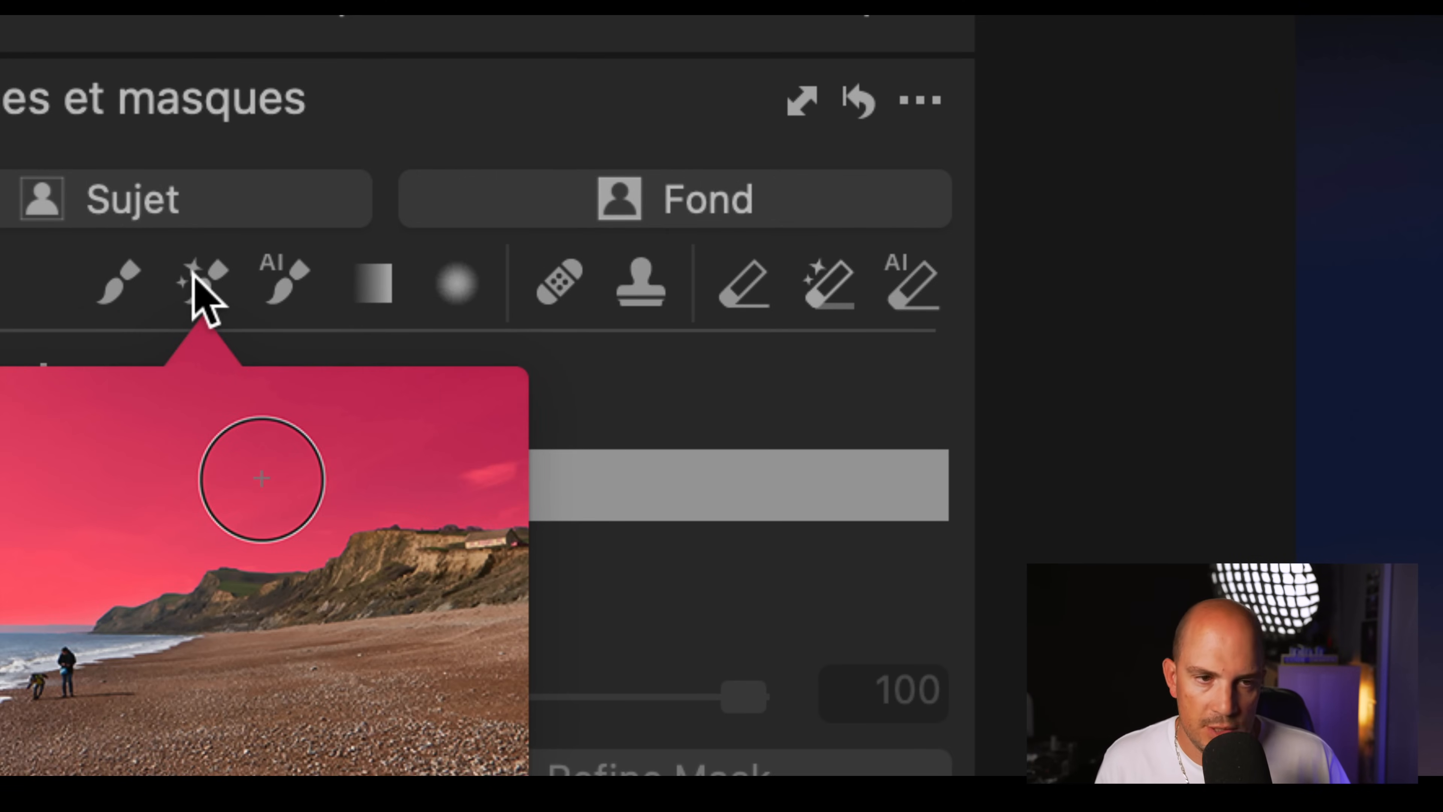
{"action": "mouse_move", "coordinate": [277, 269]}
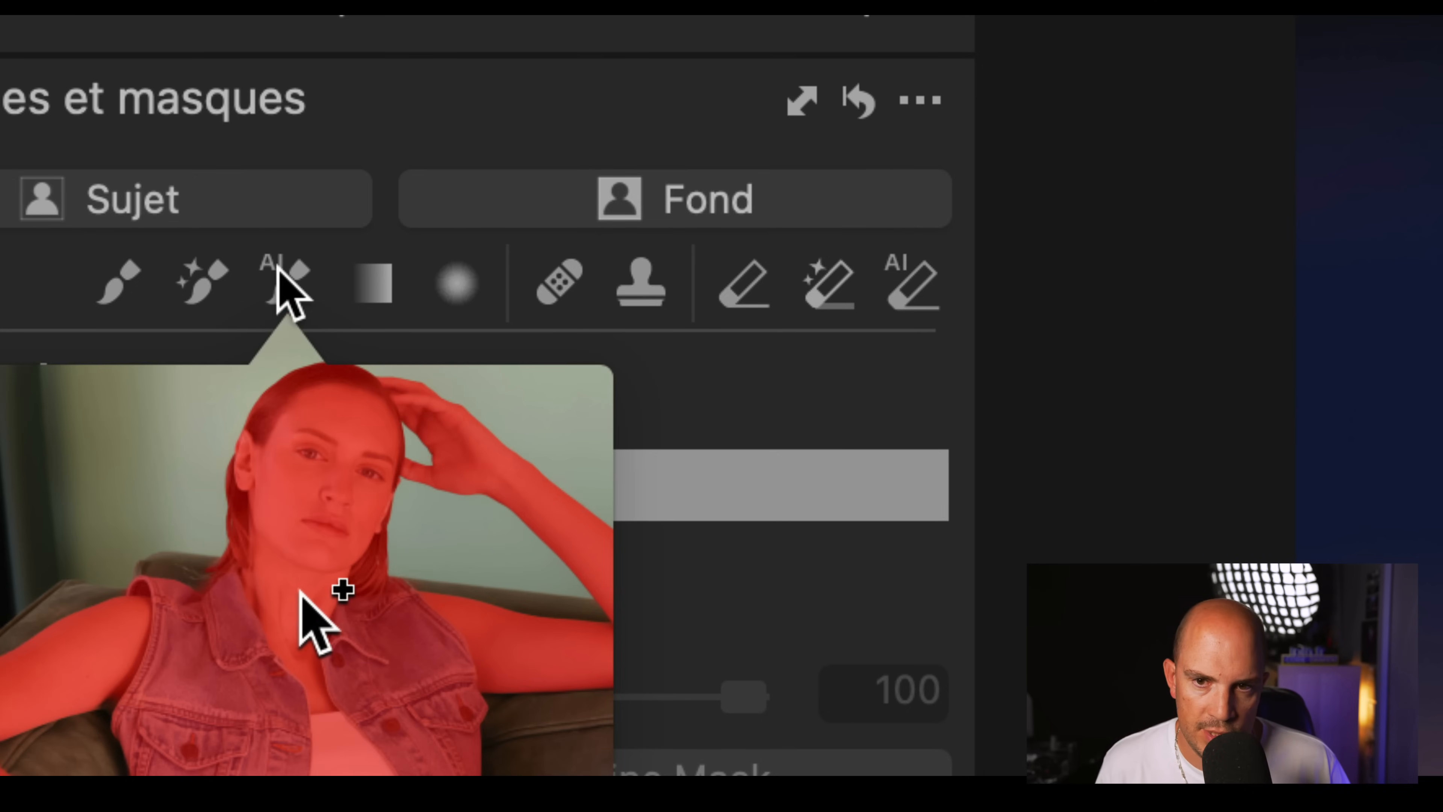
{"action": "mouse_move", "coordinate": [921, 294]}
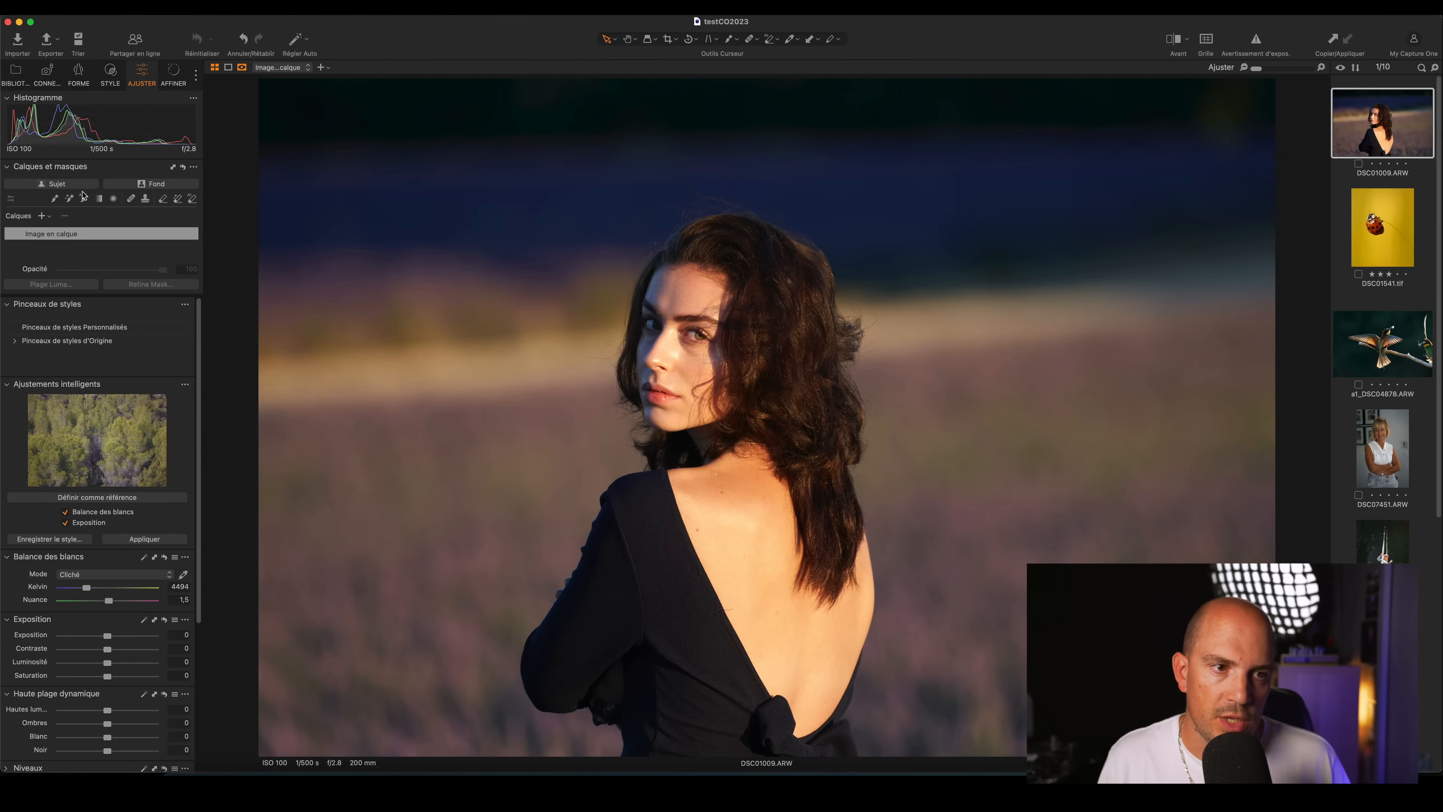
{"action": "left_click", "coordinate": [82, 200]}
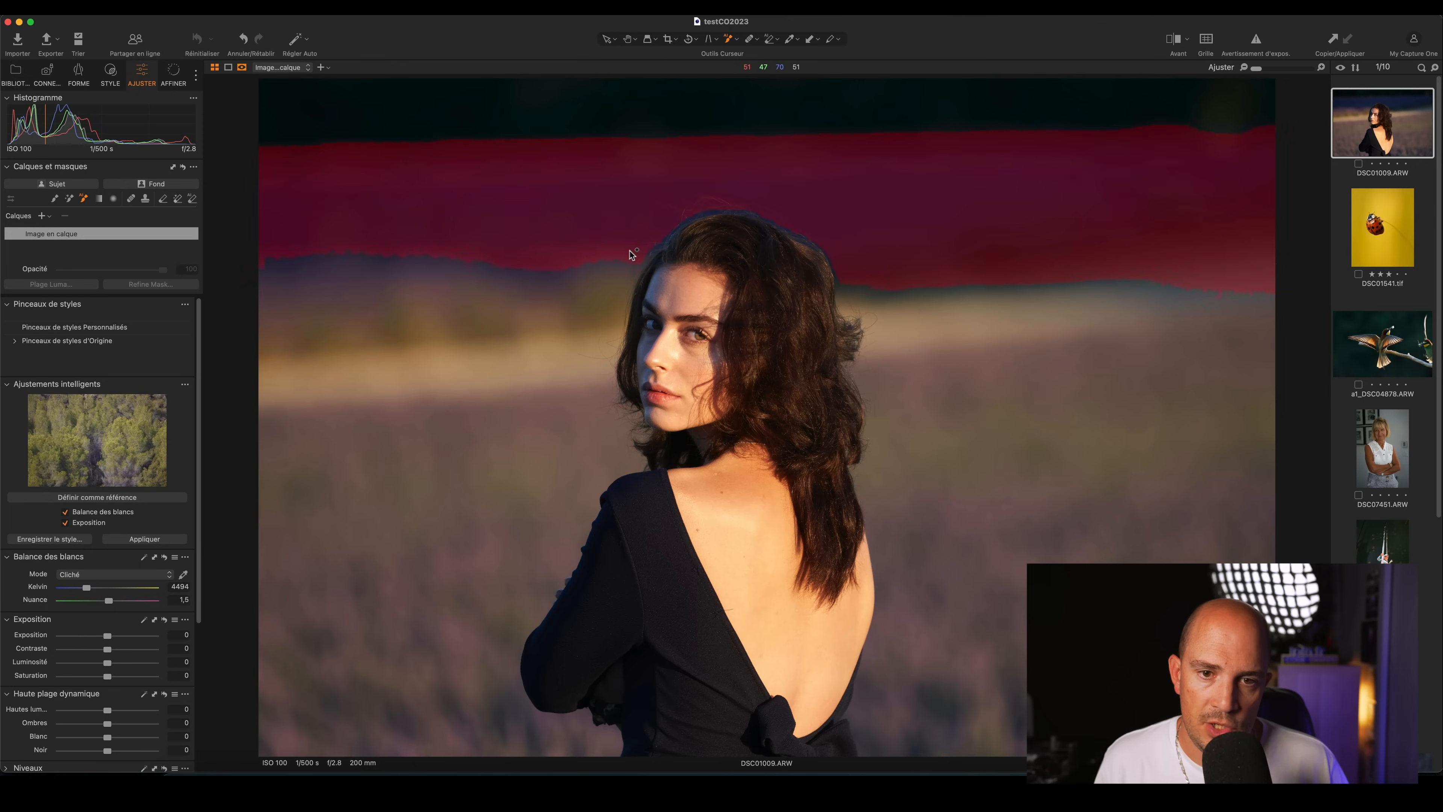
{"action": "left_click_drag", "start_coordinate": [619, 250], "coordinate": [755, 443]}
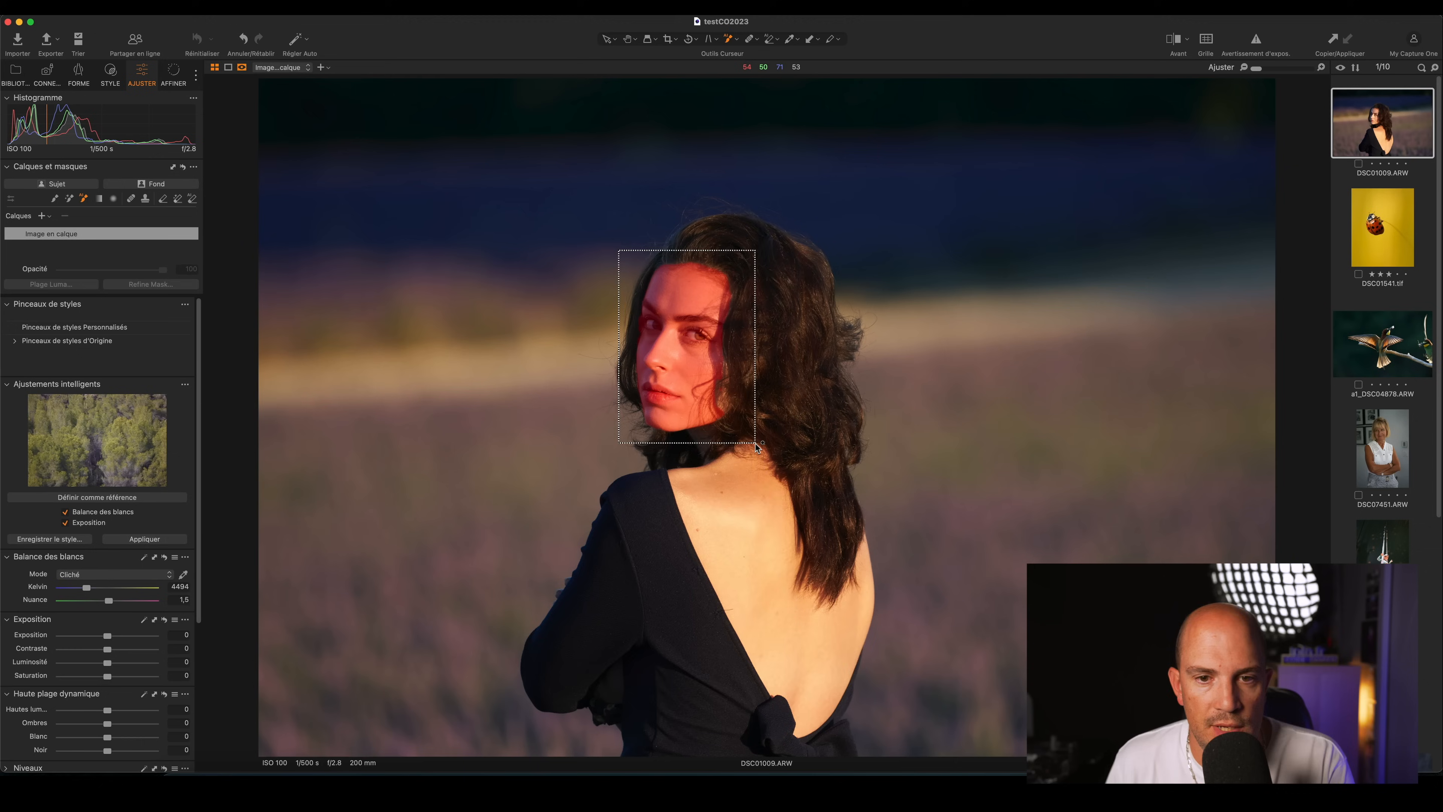
{"action": "left_click_drag", "start_coordinate": [756, 444], "coordinate": [756, 444]}
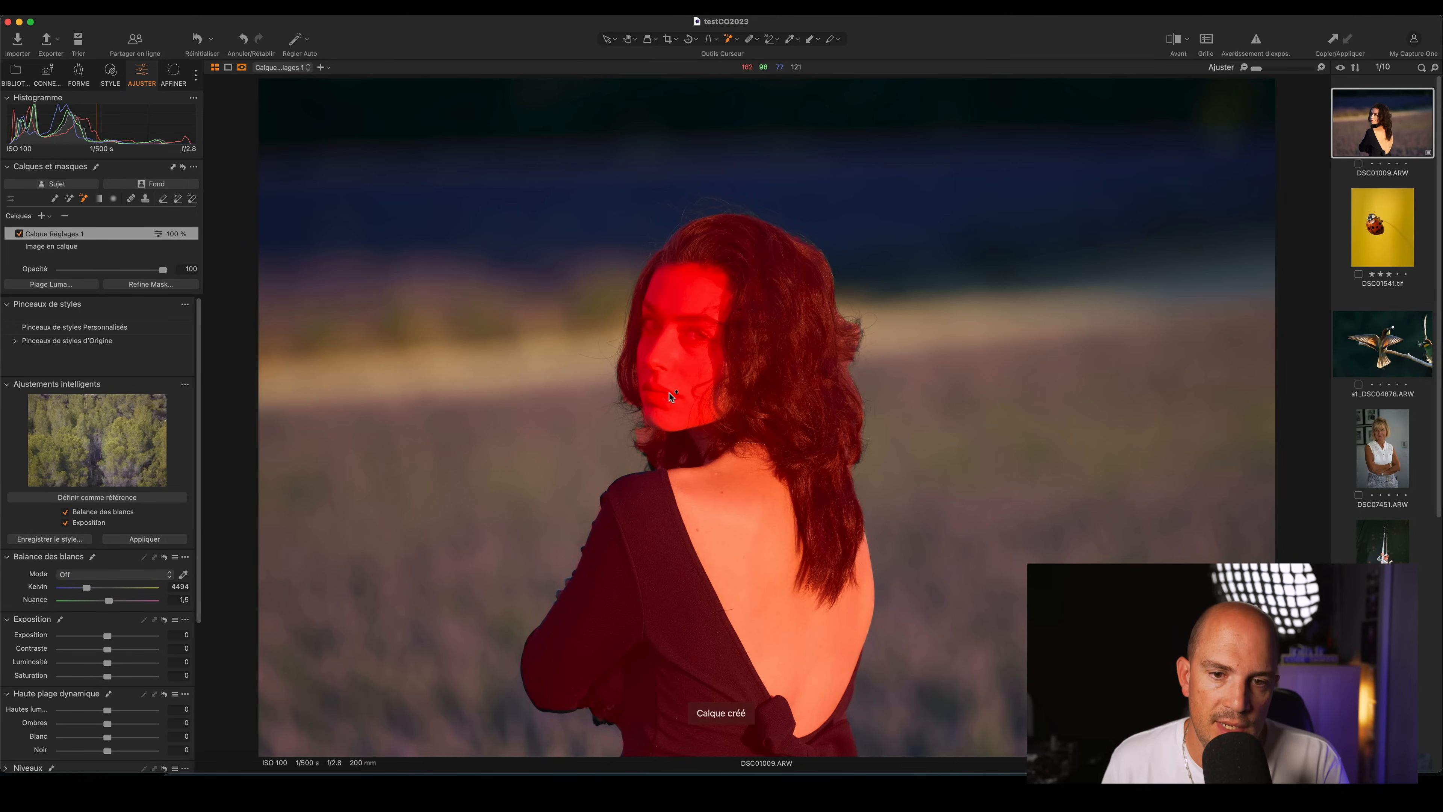
{"action": "left_click", "coordinate": [65, 215]}
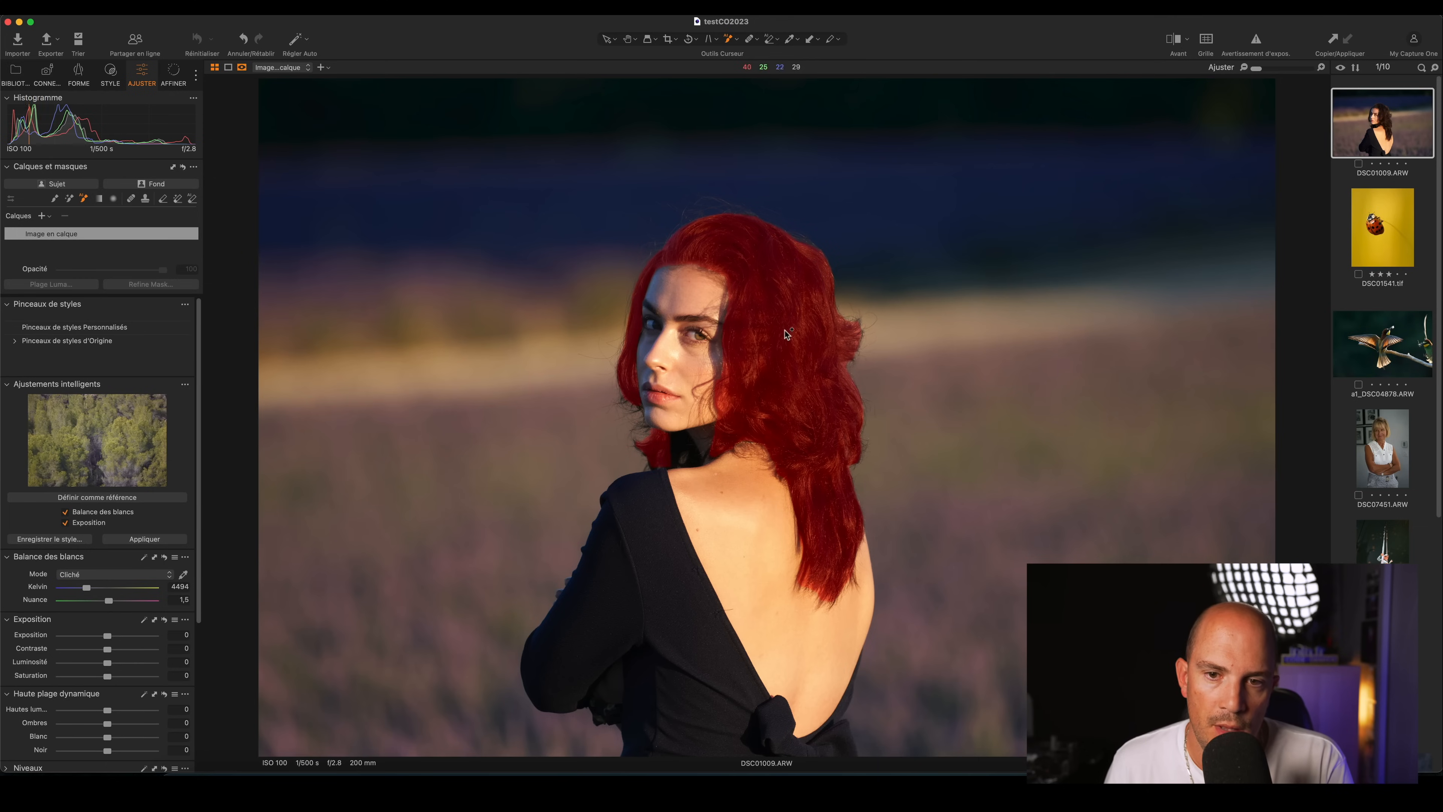
Step: Mask only the woman's hair with the AI brush, and delete the resulting layer
{"action": "left_click", "coordinate": [797, 307]}
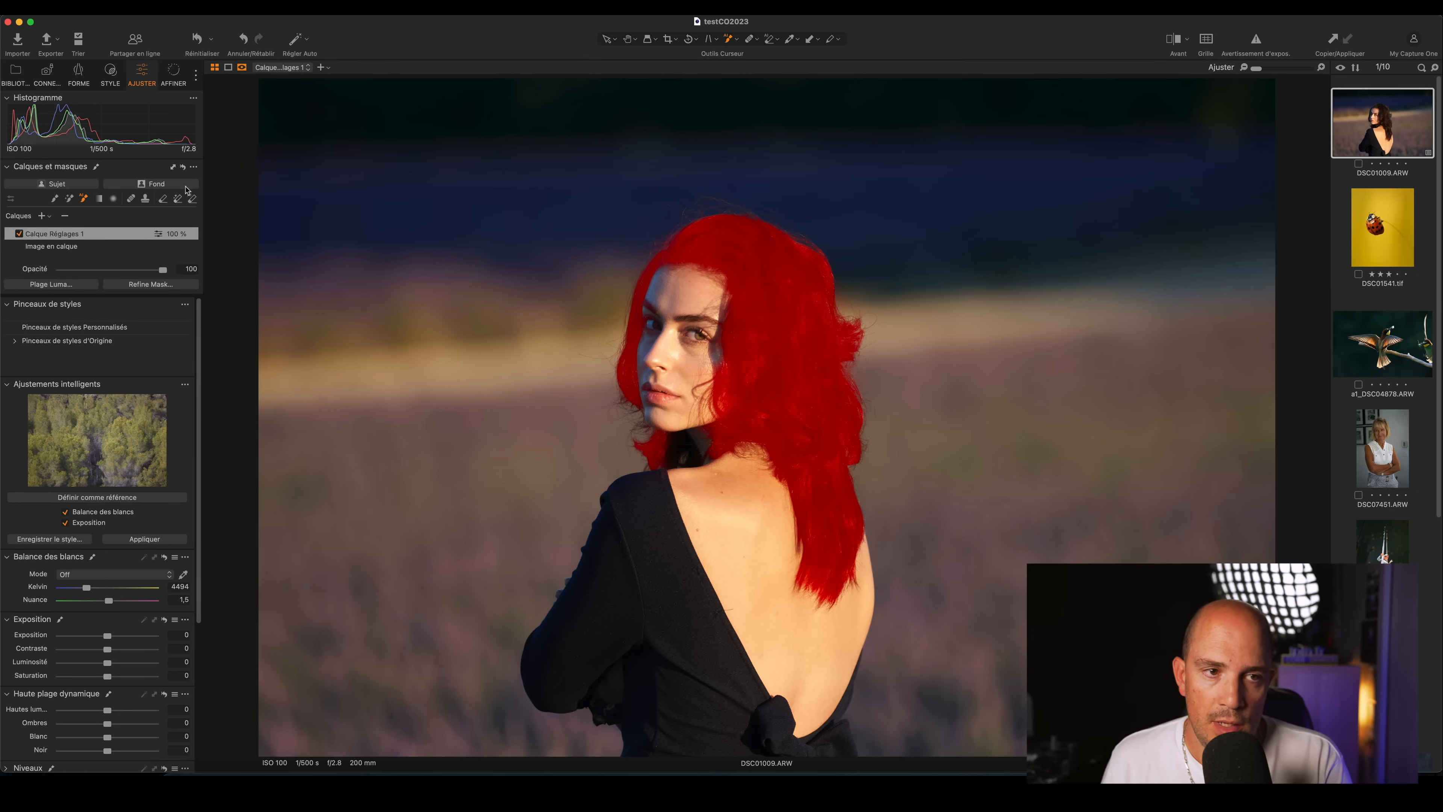
{"action": "left_click", "coordinate": [66, 216]}
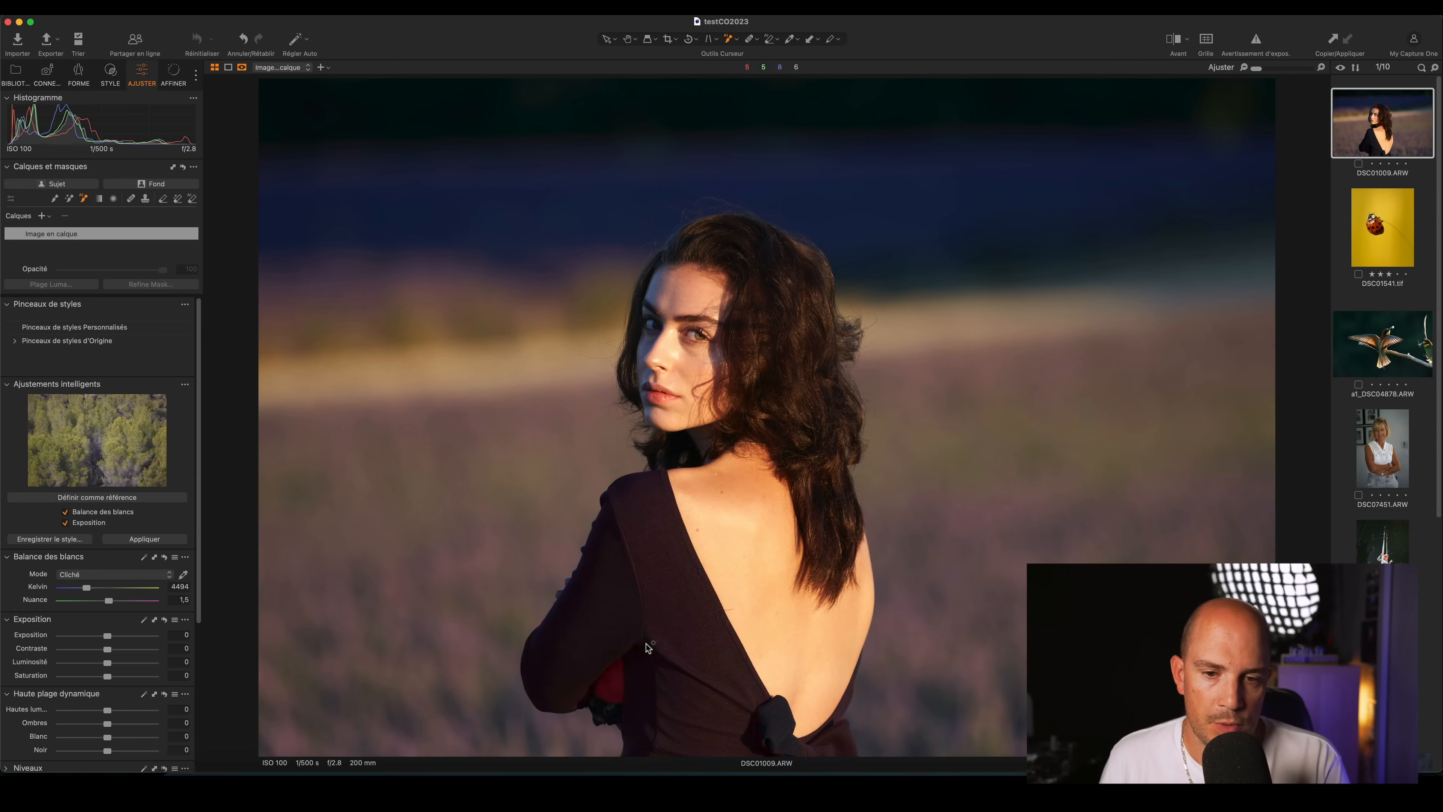
Step: Mask the black dress with the AI brush, adding the back bow and sleeve cuff, and delete the layer
{"action": "left_click", "coordinate": [647, 506]}
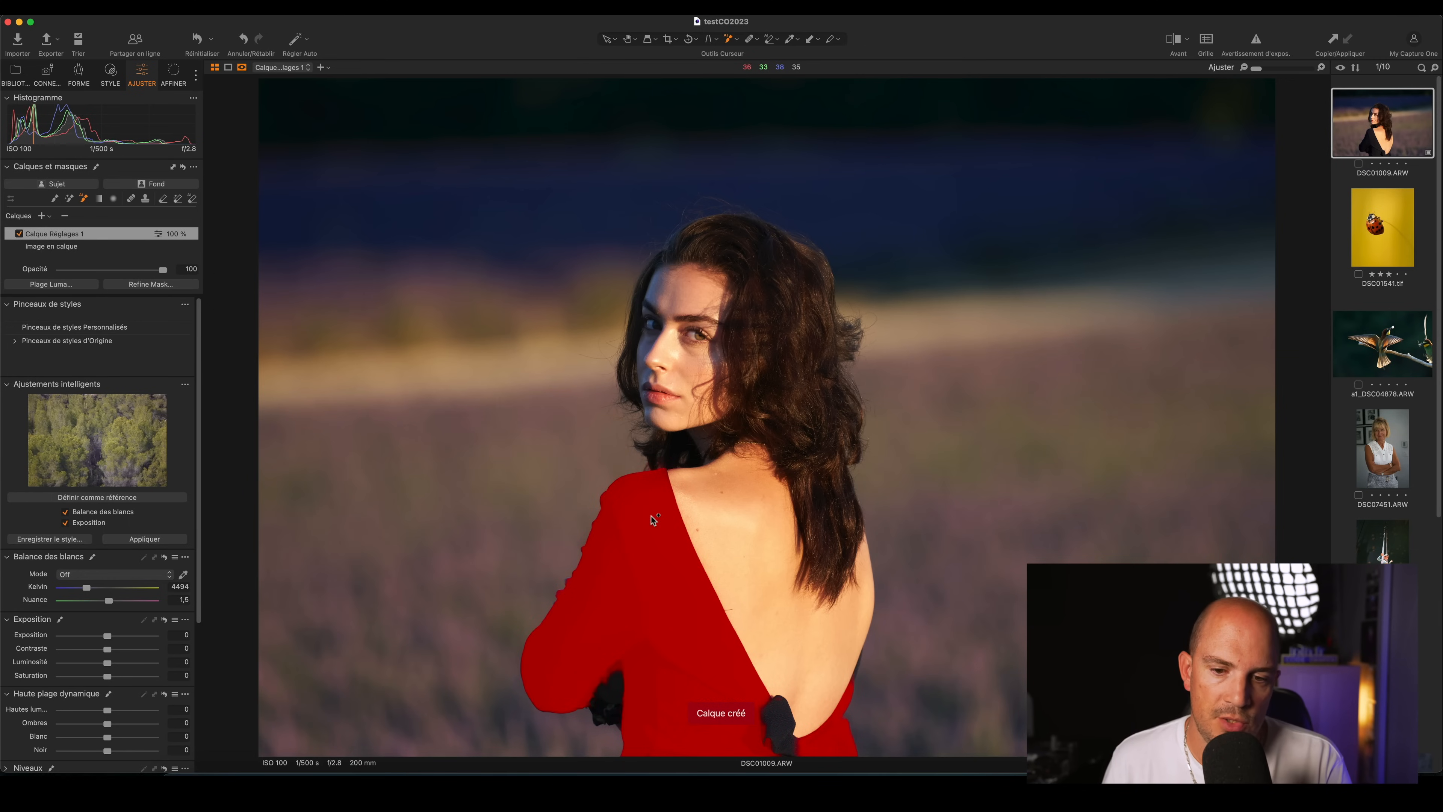
{"action": "left_click", "coordinate": [782, 724]}
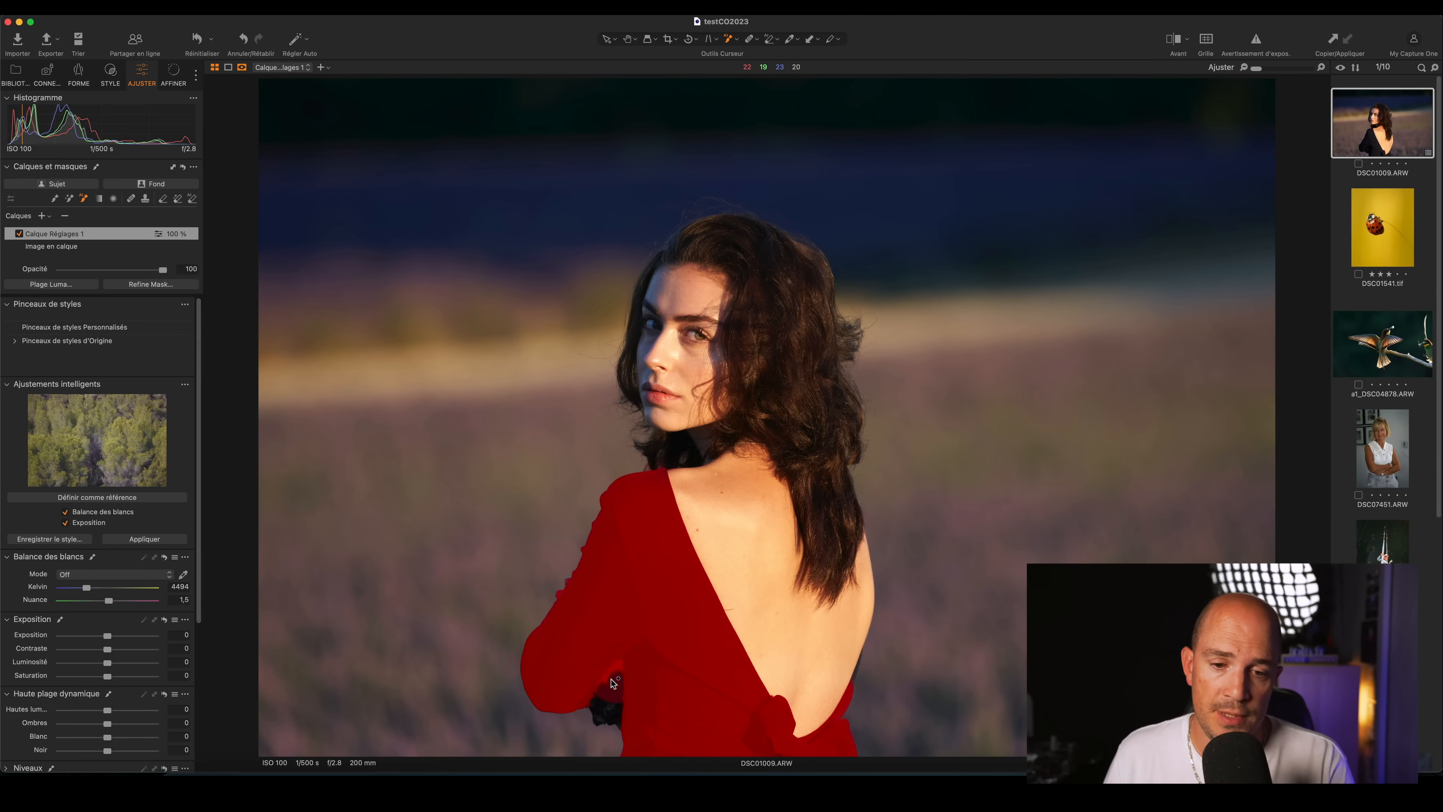
{"action": "left_click", "coordinate": [603, 693]}
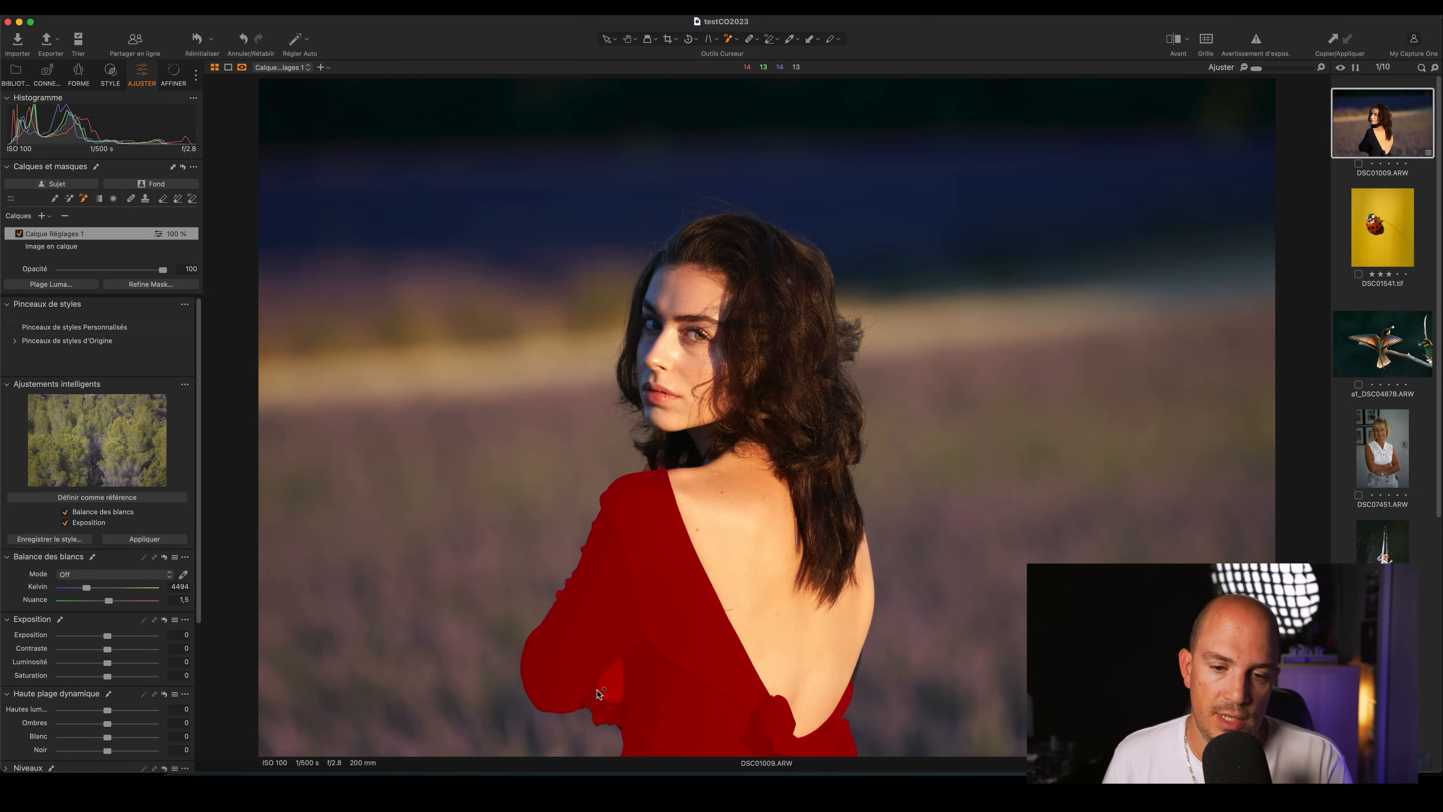
{"action": "left_click", "coordinate": [619, 675]}
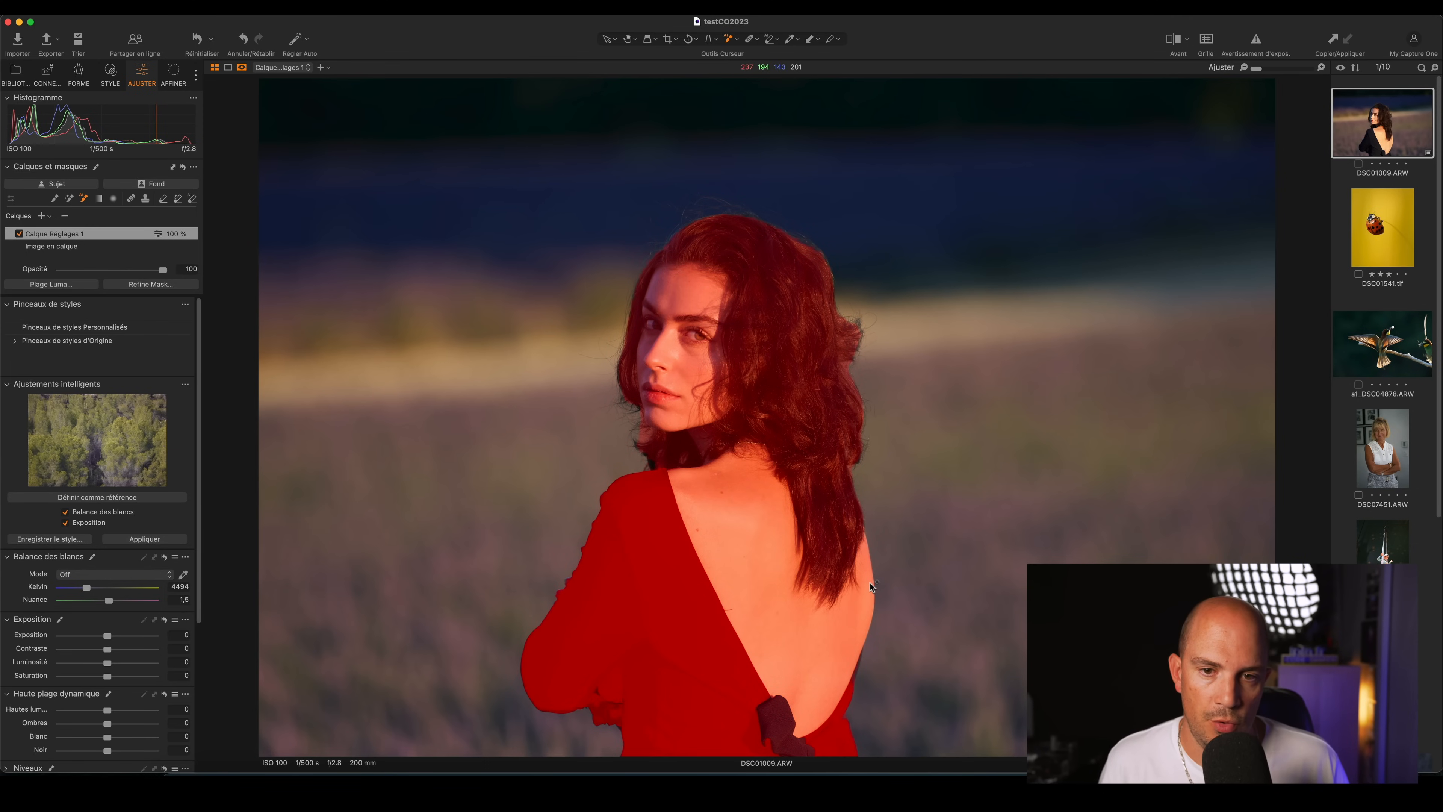
{"action": "left_click", "coordinate": [66, 218]}
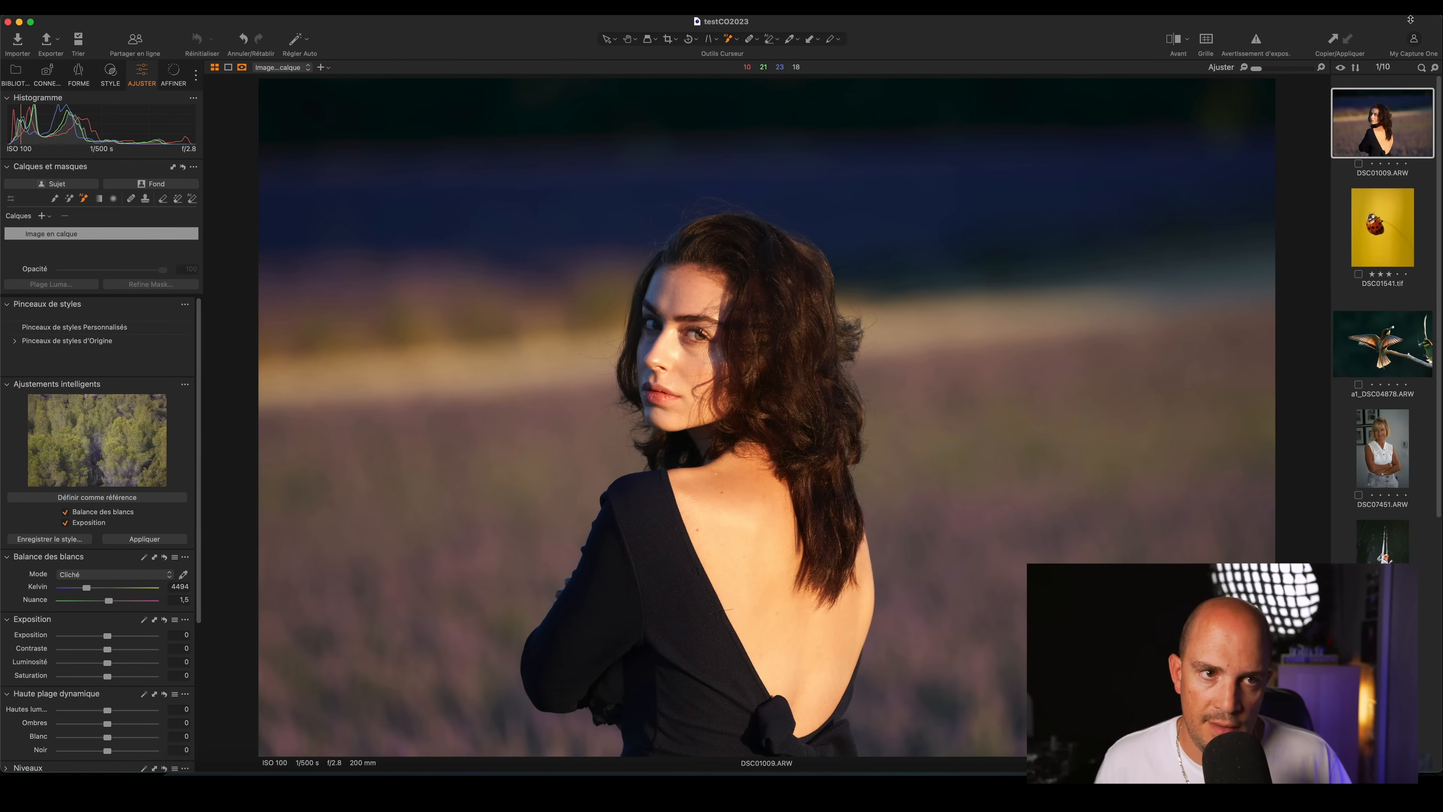
Step: Mask the woman's lips at 200% zoom by framing them with the AI brush, and delete the resulting layer
{"action": "left_click_drag", "start_coordinate": [1256, 71], "coordinate": [1284, 69]}
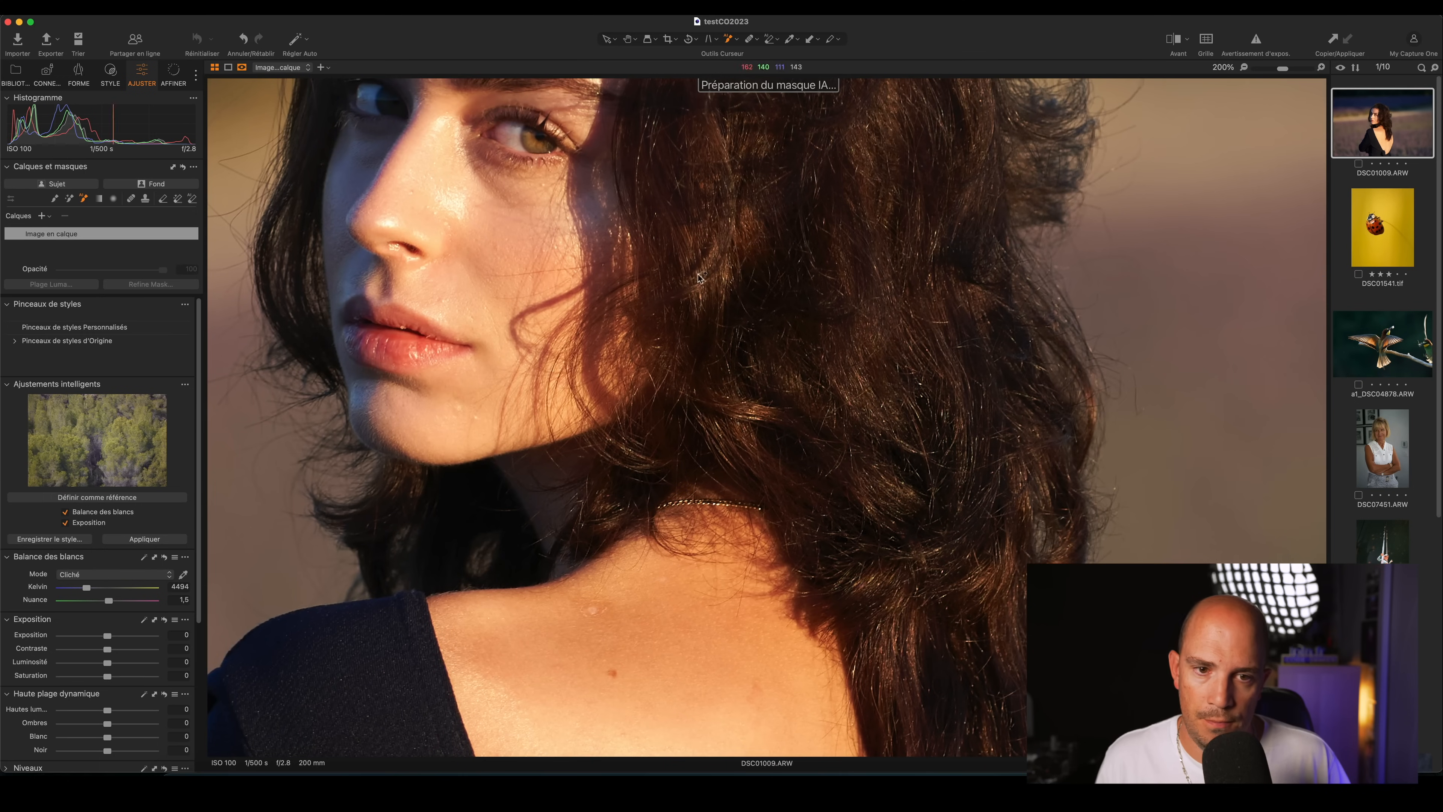
{"action": "left_click_drag", "start_coordinate": [323, 281], "coordinate": [488, 388]}
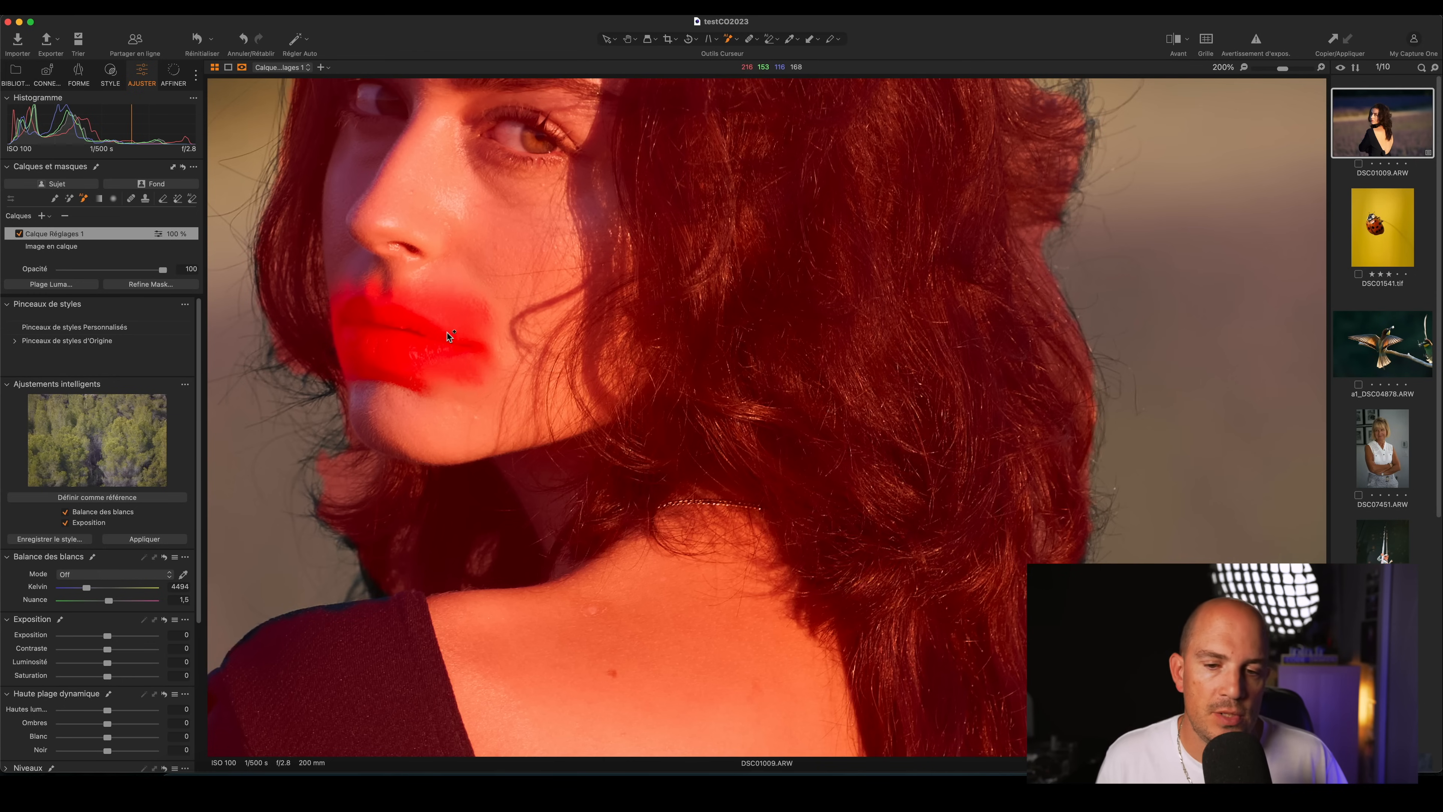
{"action": "left_click", "coordinate": [65, 217]}
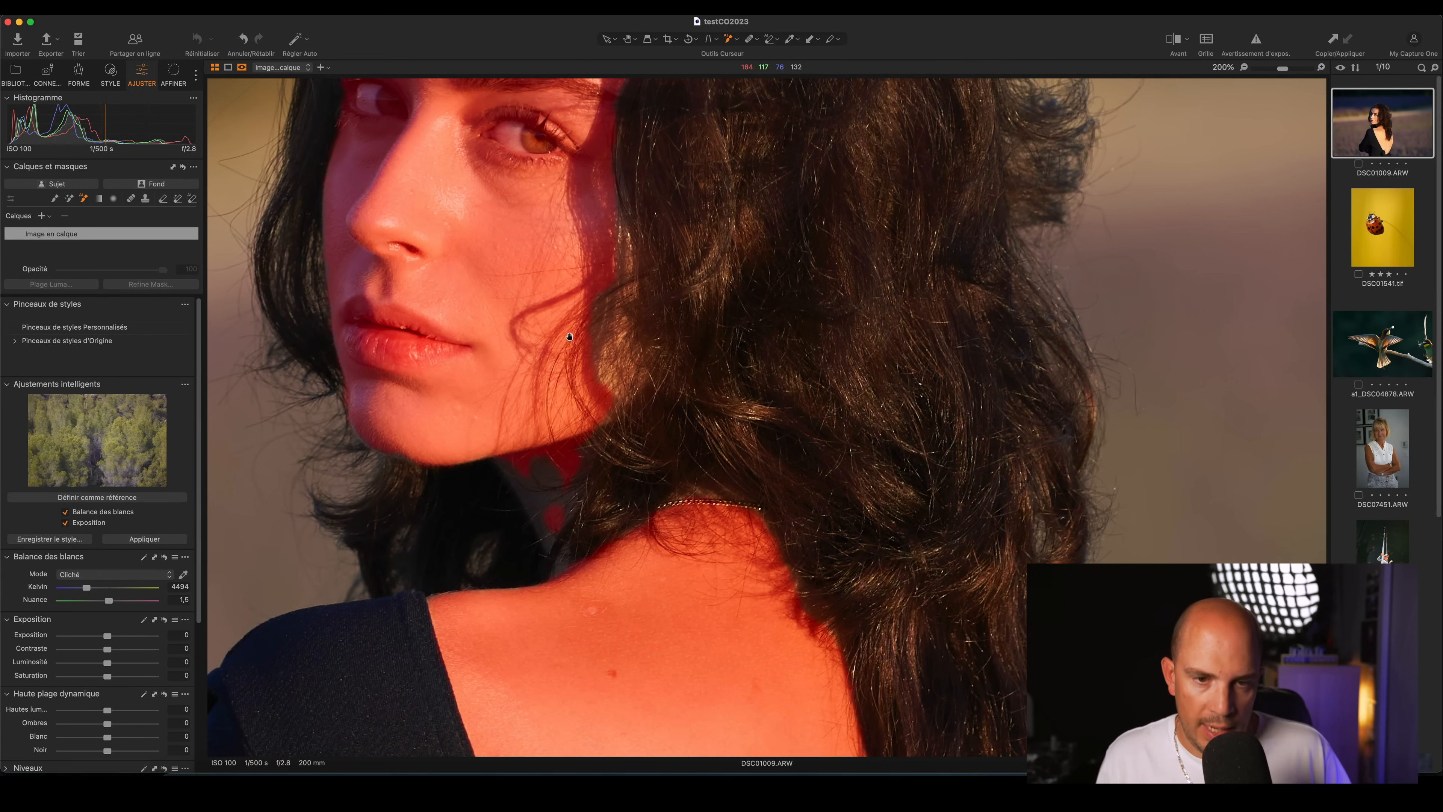
Step: Open the ladybird photo DSC01541.tif and create an automatic subject mask and an automatic background mask
{"action": "key", "text": "super+0"}
{"action": "left_click", "coordinate": [1404, 225]}
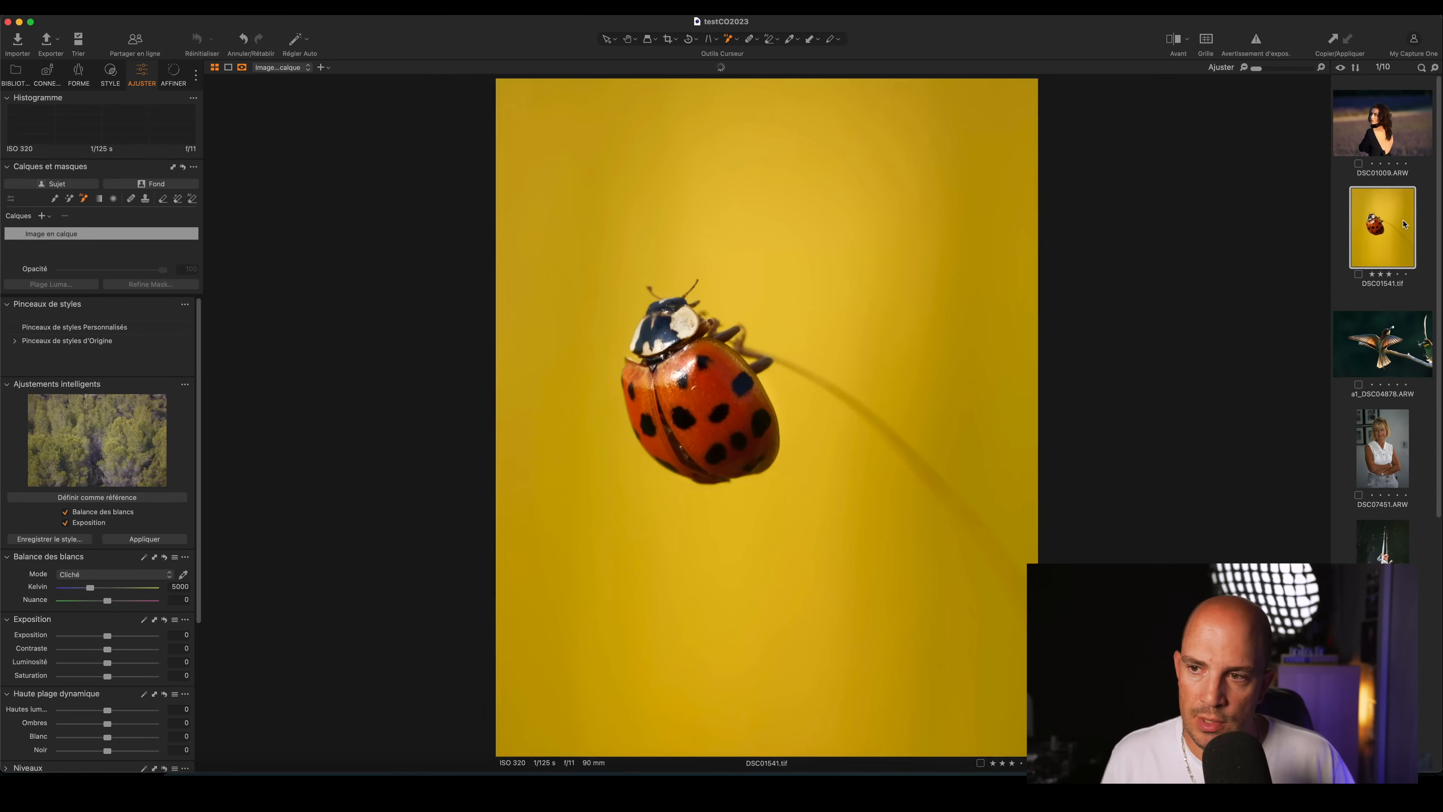
{"action": "left_click", "coordinate": [61, 184]}
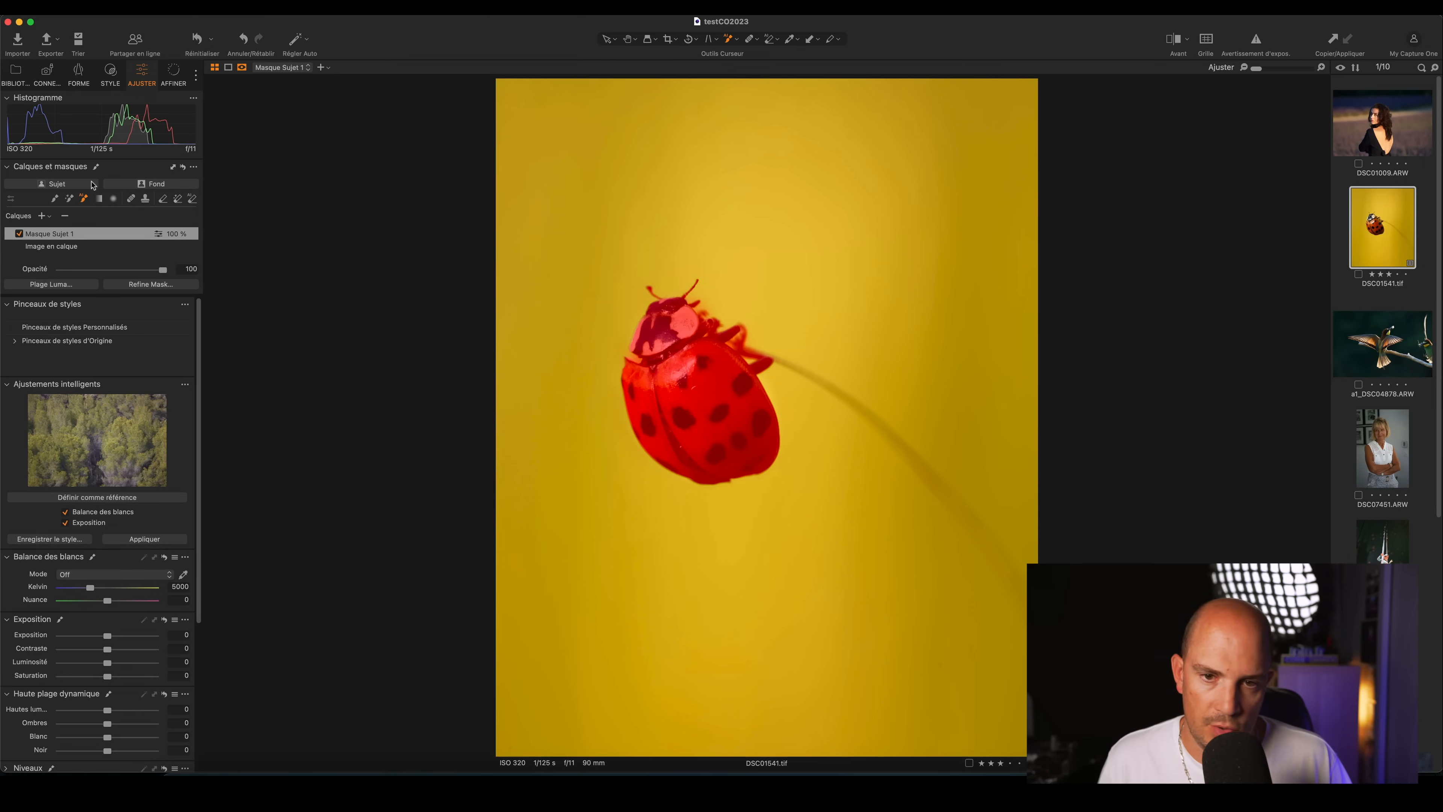
{"action": "left_click", "coordinate": [128, 185]}
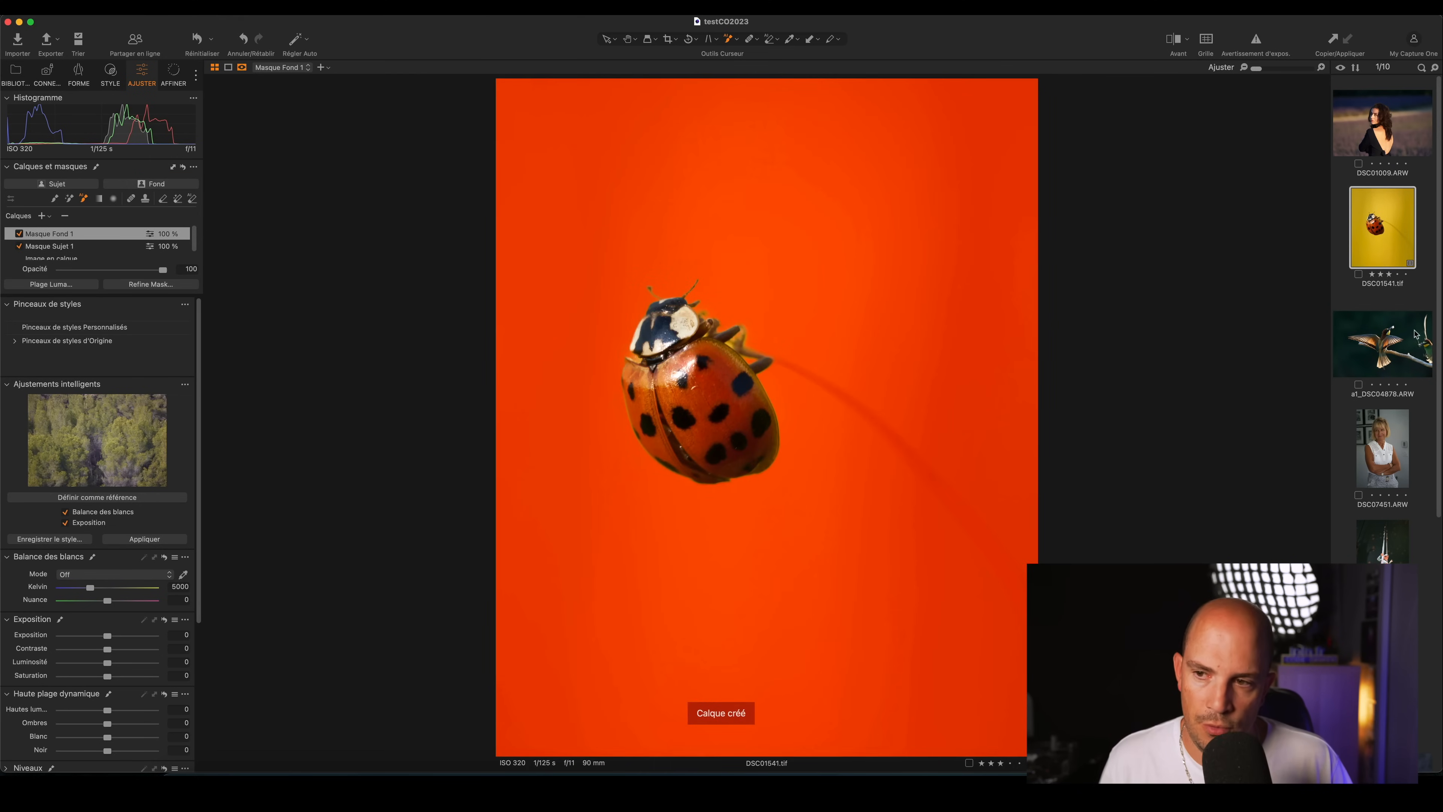
Step: Open the bird photo a1_DSC04878.ARW, create an automatic subject mask, and check it in greyscale before restoring the always-shown overlay
{"action": "left_click", "coordinate": [1414, 333]}
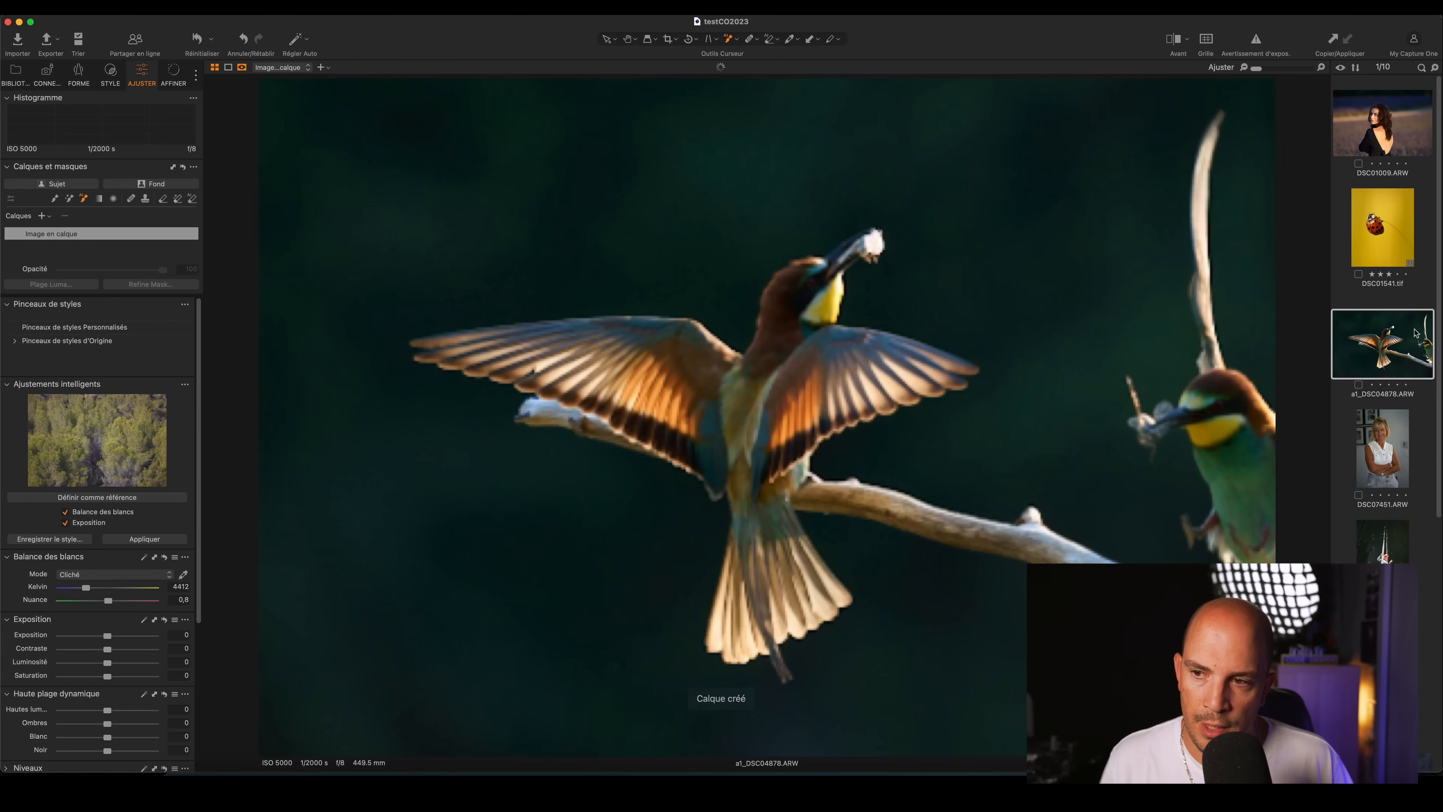
{"action": "left_click", "coordinate": [65, 186]}
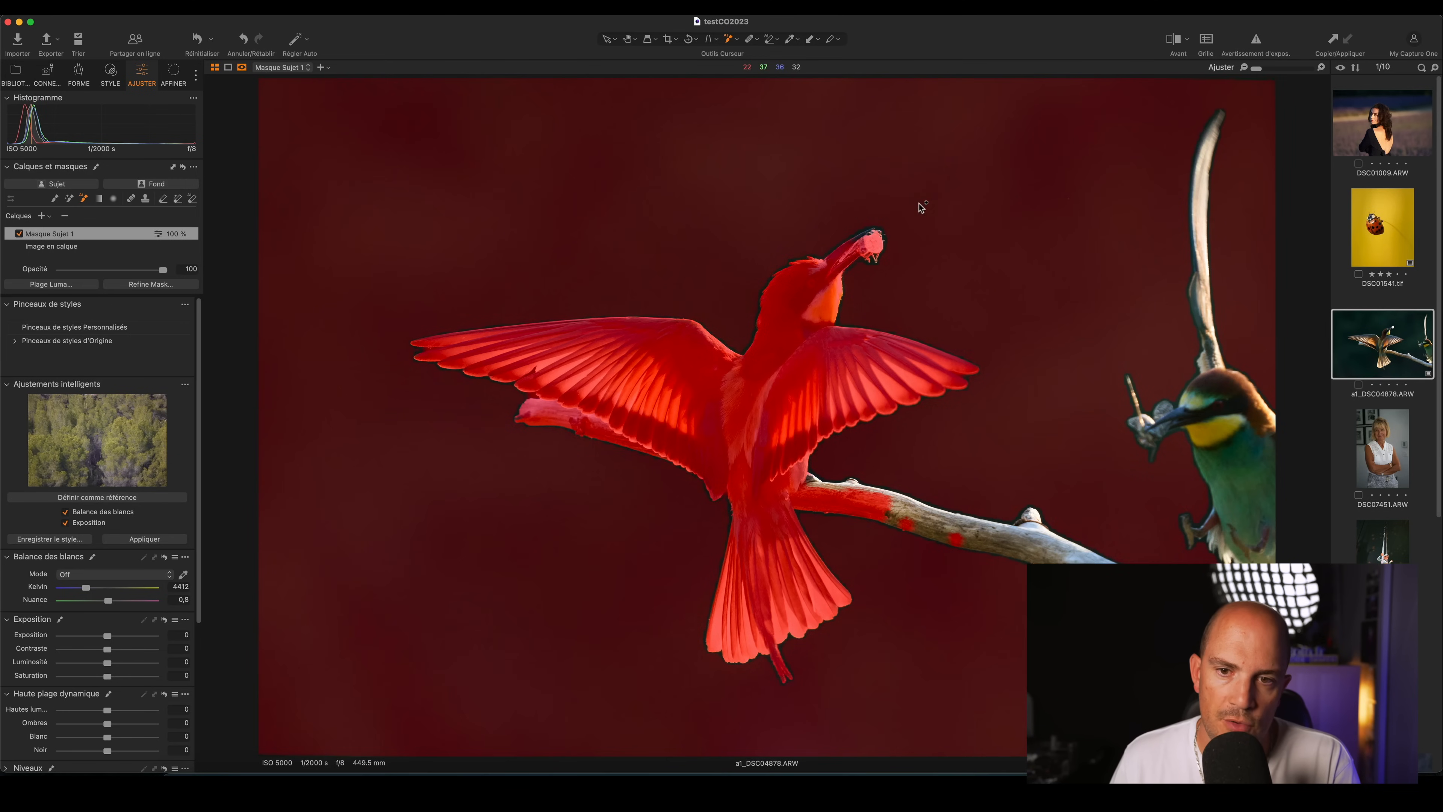
{"action": "left_click", "coordinate": [244, 70]}
{"action": "left_click", "coordinate": [255, 98]}
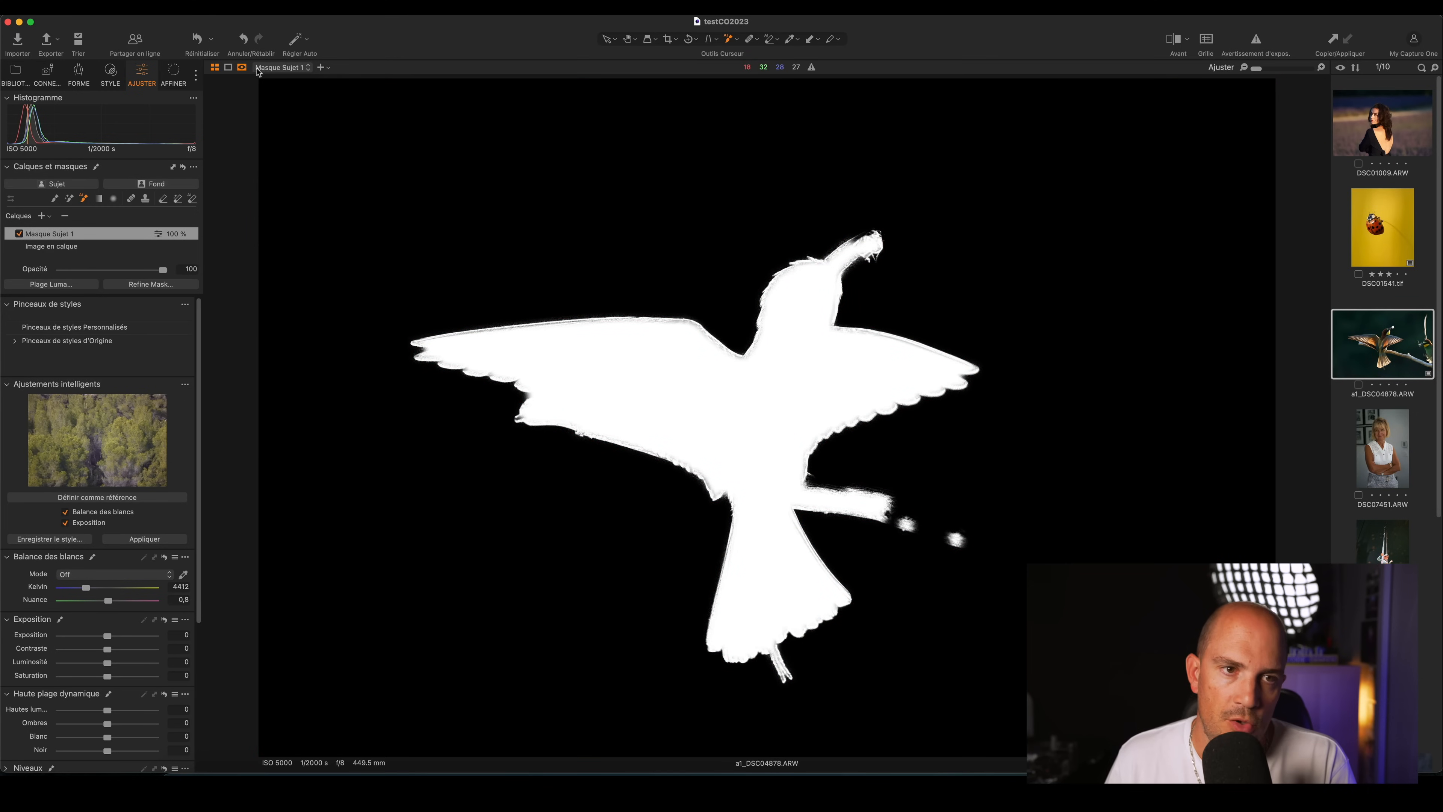
{"action": "left_click", "coordinate": [242, 68]}
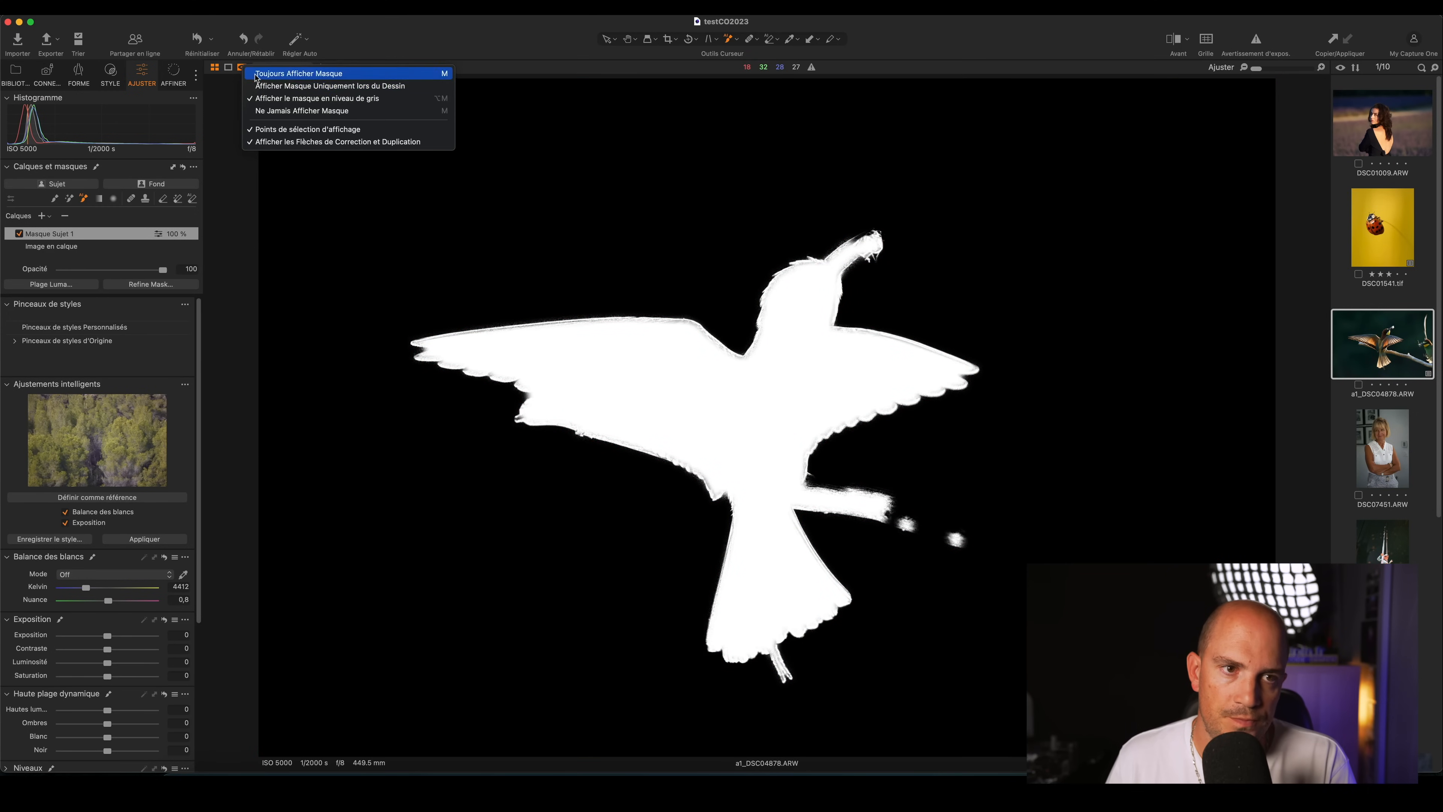
{"action": "left_click", "coordinate": [255, 74]}
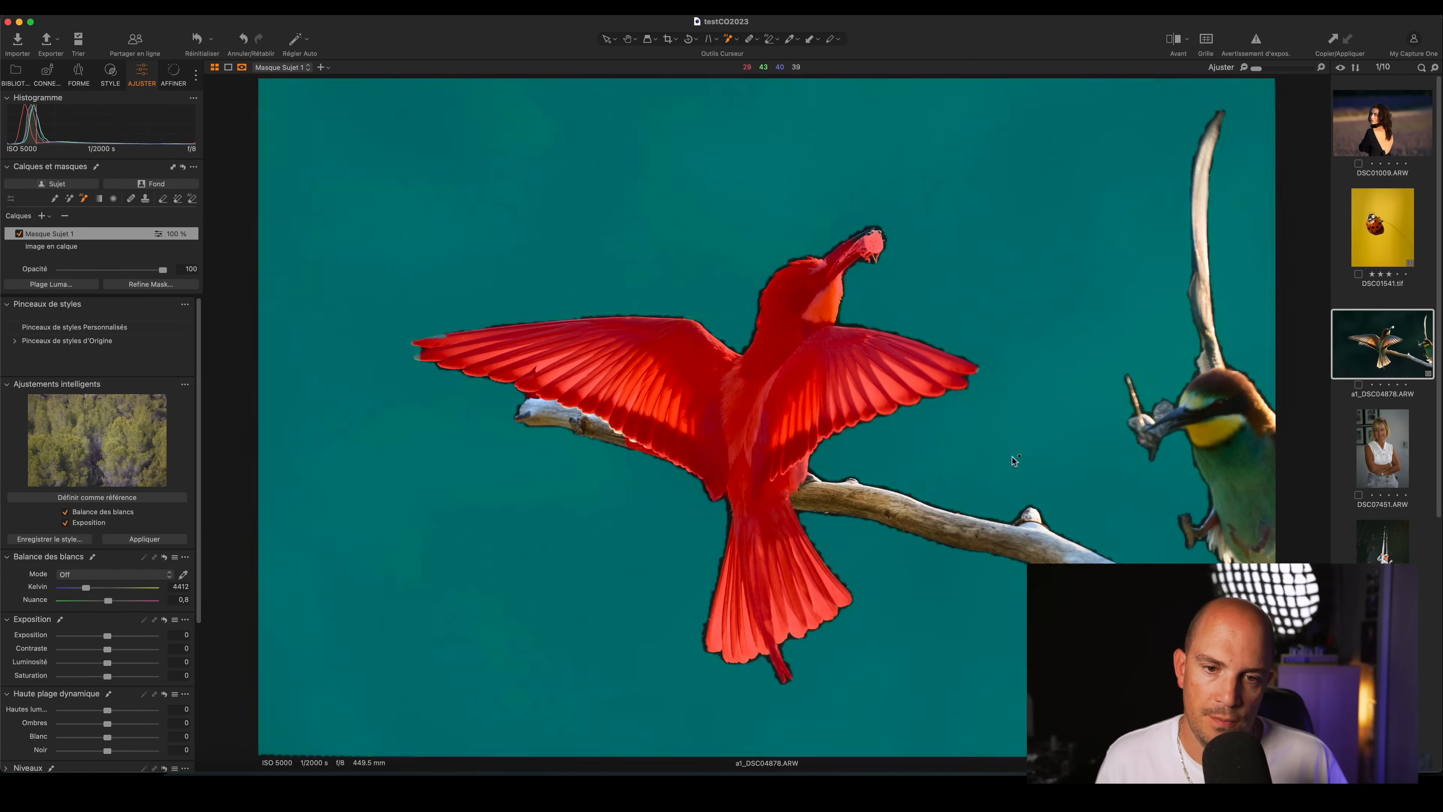
Step: Try the AI brush on the green background beside the bird, and reset the photo's adjustments
{"action": "left_click", "coordinate": [1021, 453]}
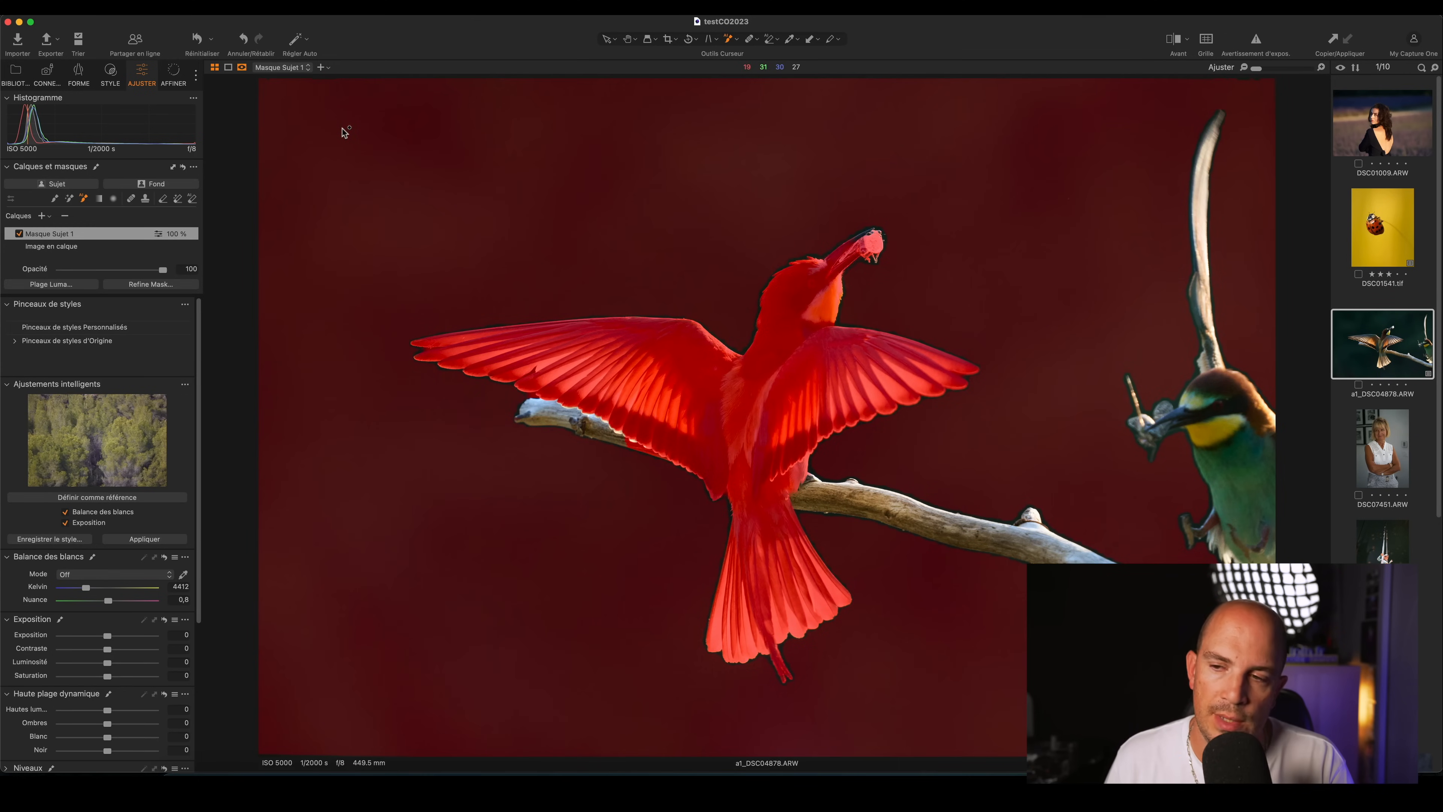
{"action": "left_click", "coordinate": [205, 42]}
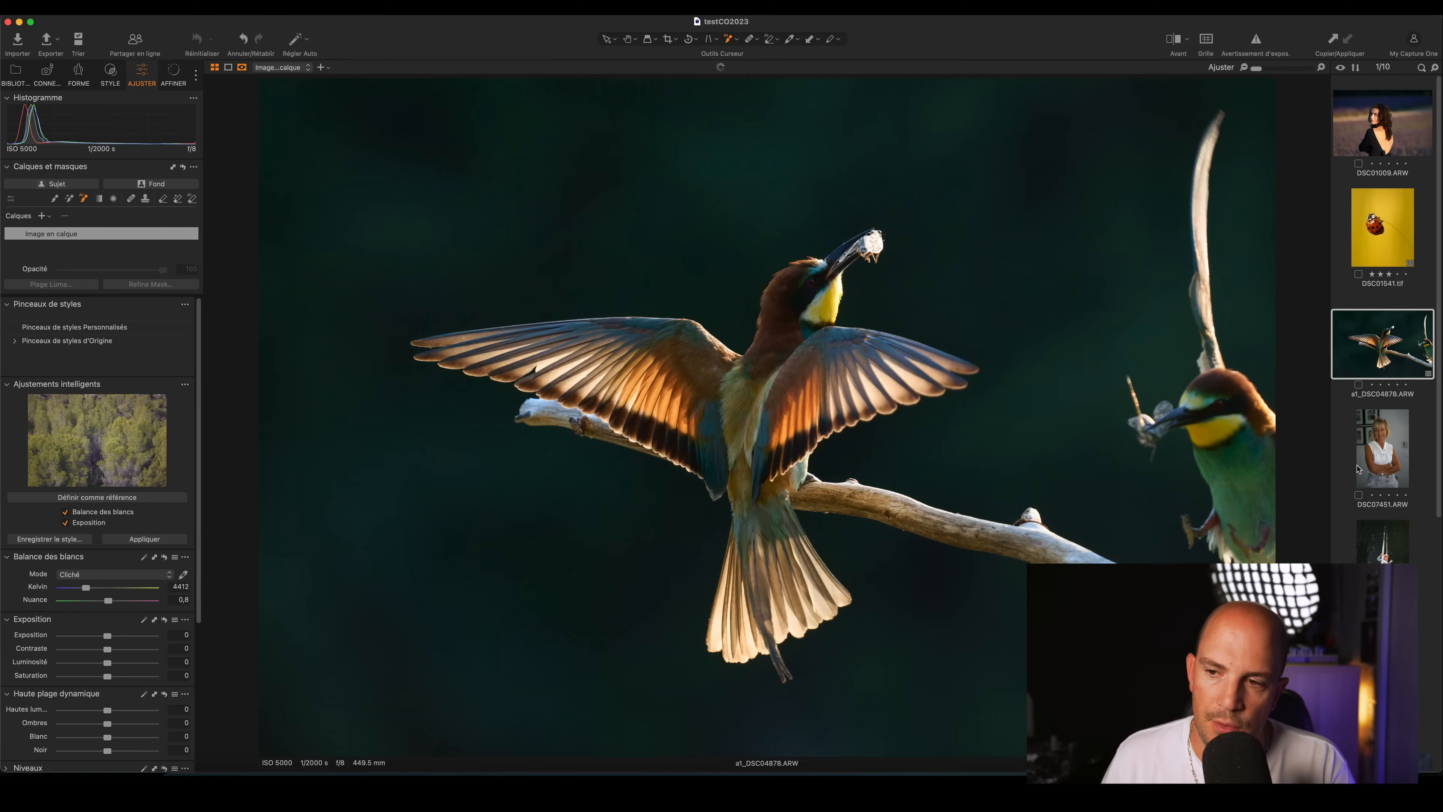
Step: Create an automatic subject mask in DSC07451.ARW and refine it with the AI brush to add the skirt and exclude the skin
{"action": "left_click", "coordinate": [1373, 461]}
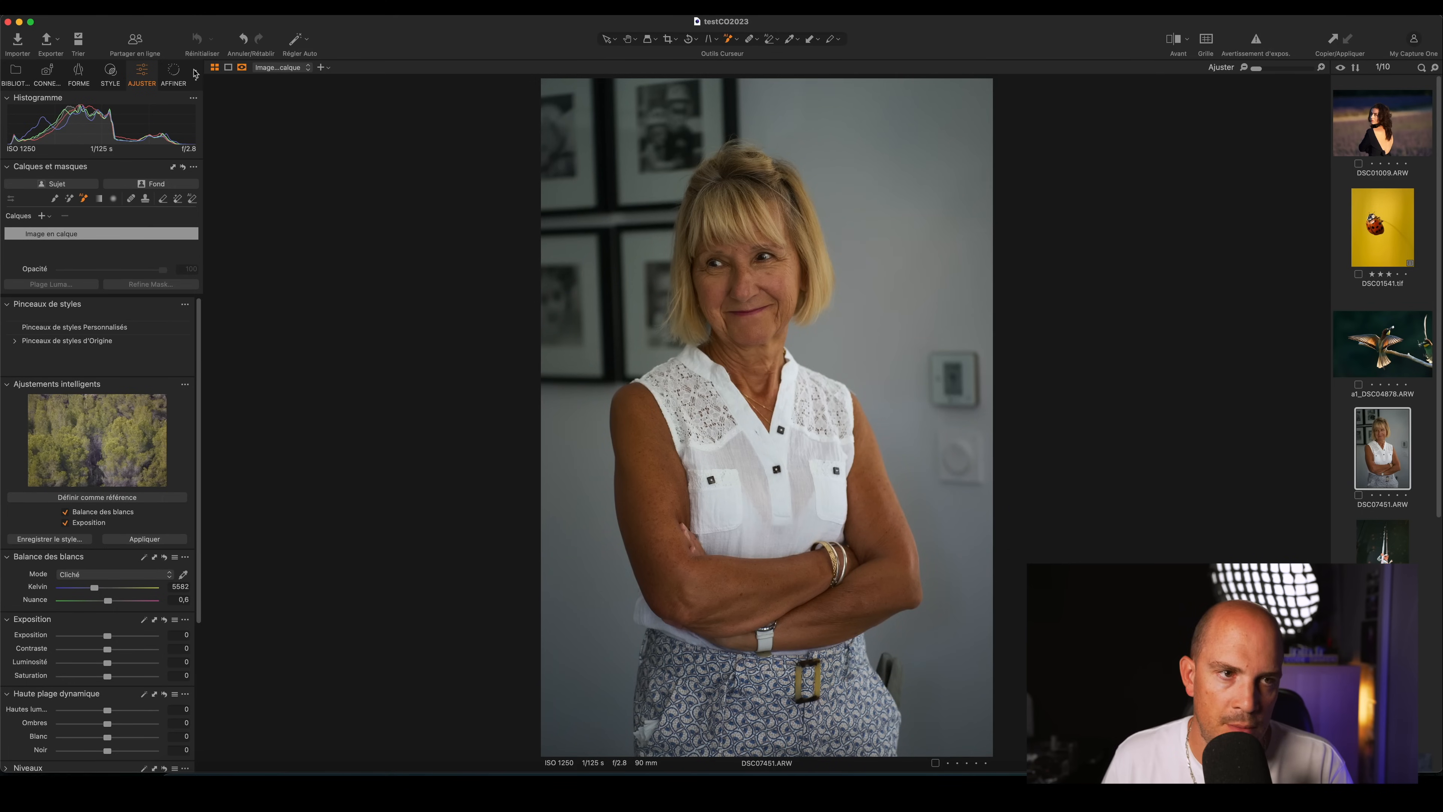
{"action": "left_click", "coordinate": [75, 183]}
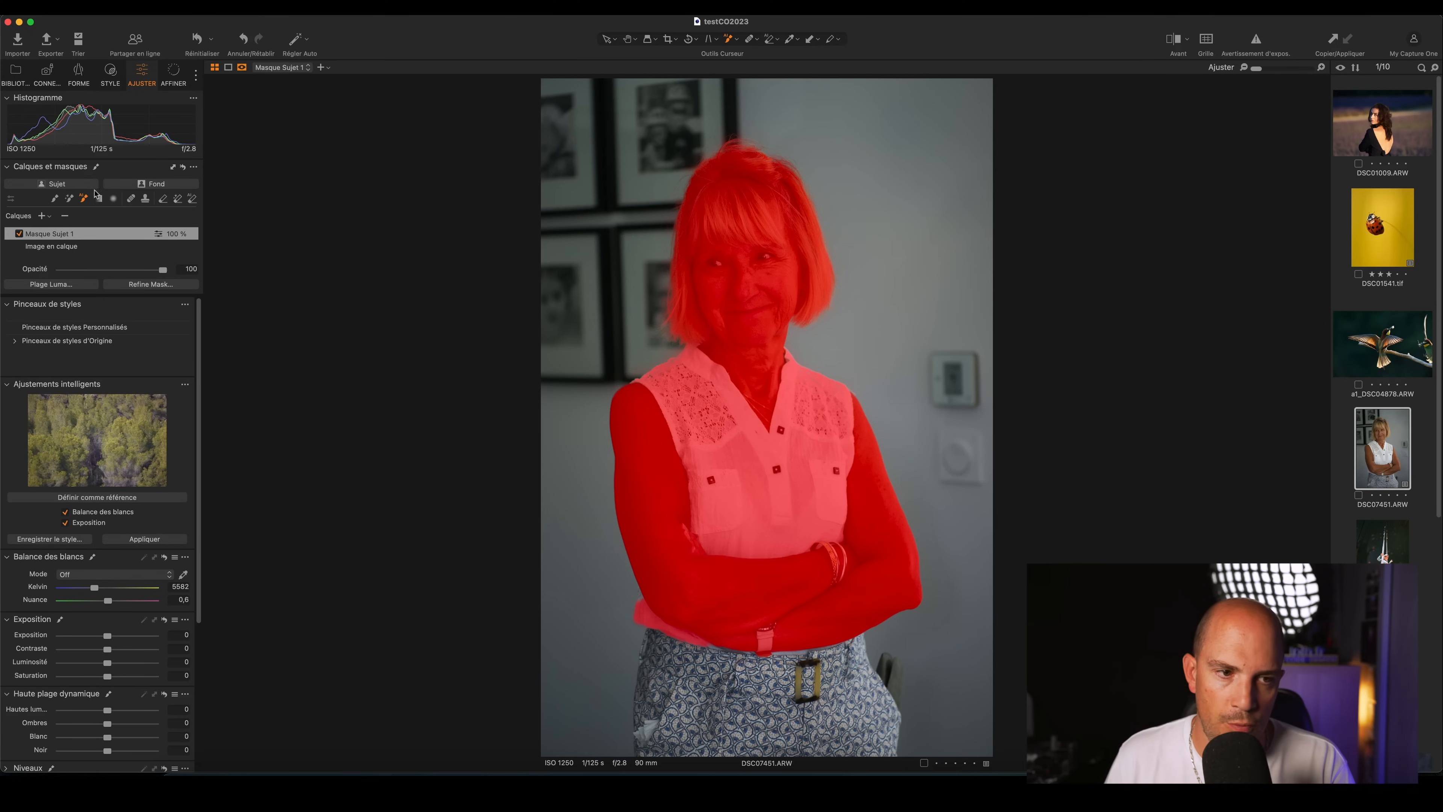
{"action": "left_click_drag", "start_coordinate": [806, 739], "coordinate": [756, 718]}
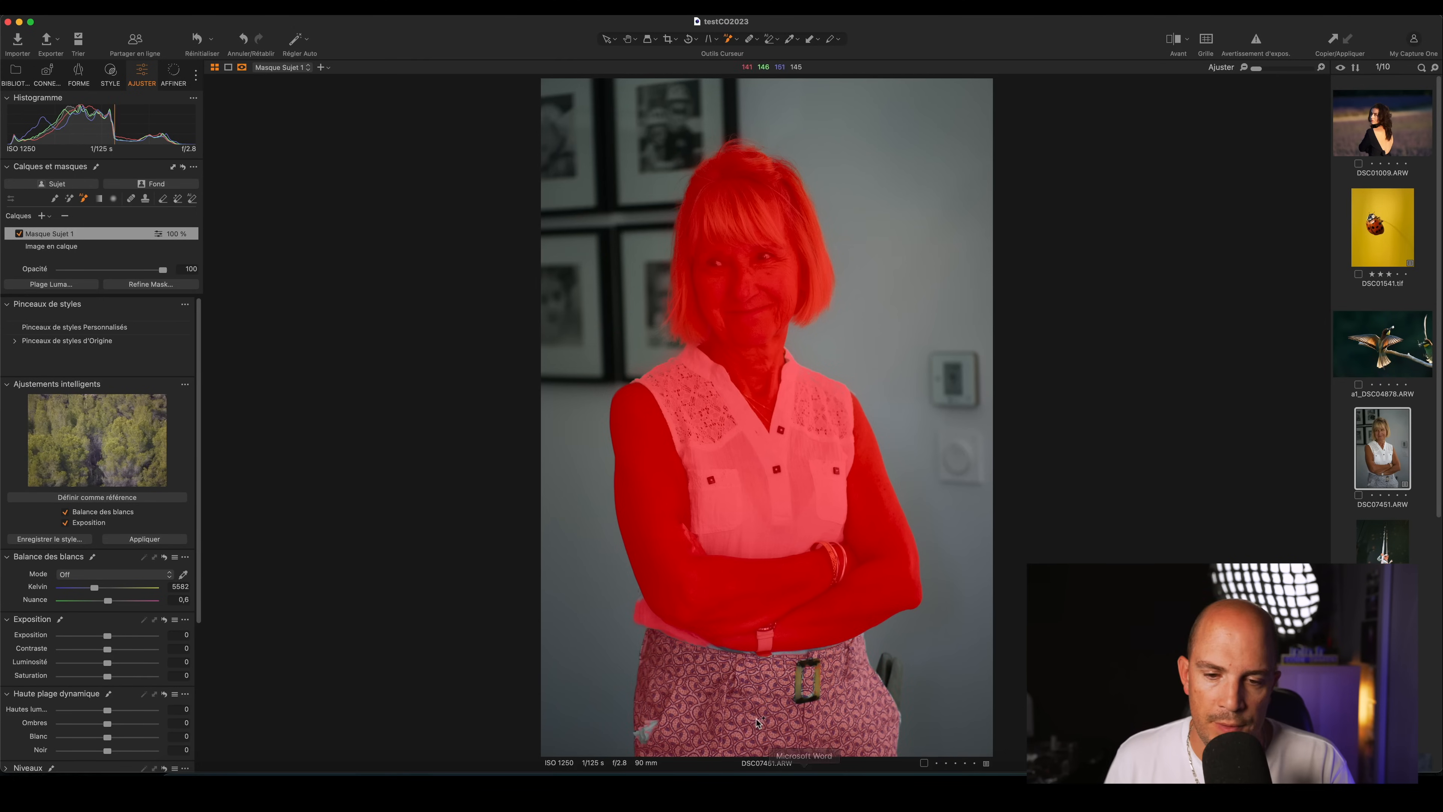
{"action": "left_click_drag", "start_coordinate": [580, 612], "coordinate": [929, 768]}
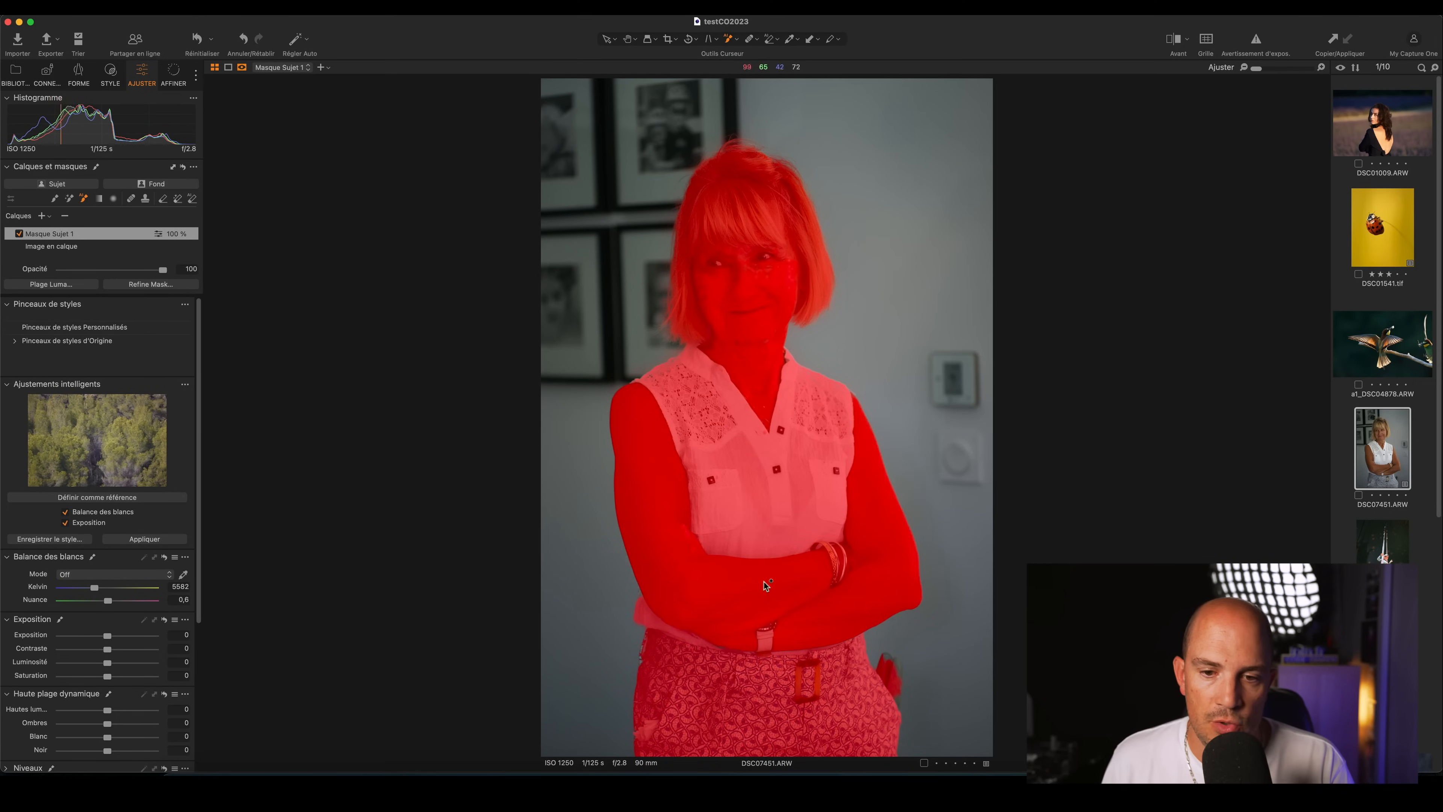
{"action": "left_click", "coordinate": [634, 436], "text": "alt"}
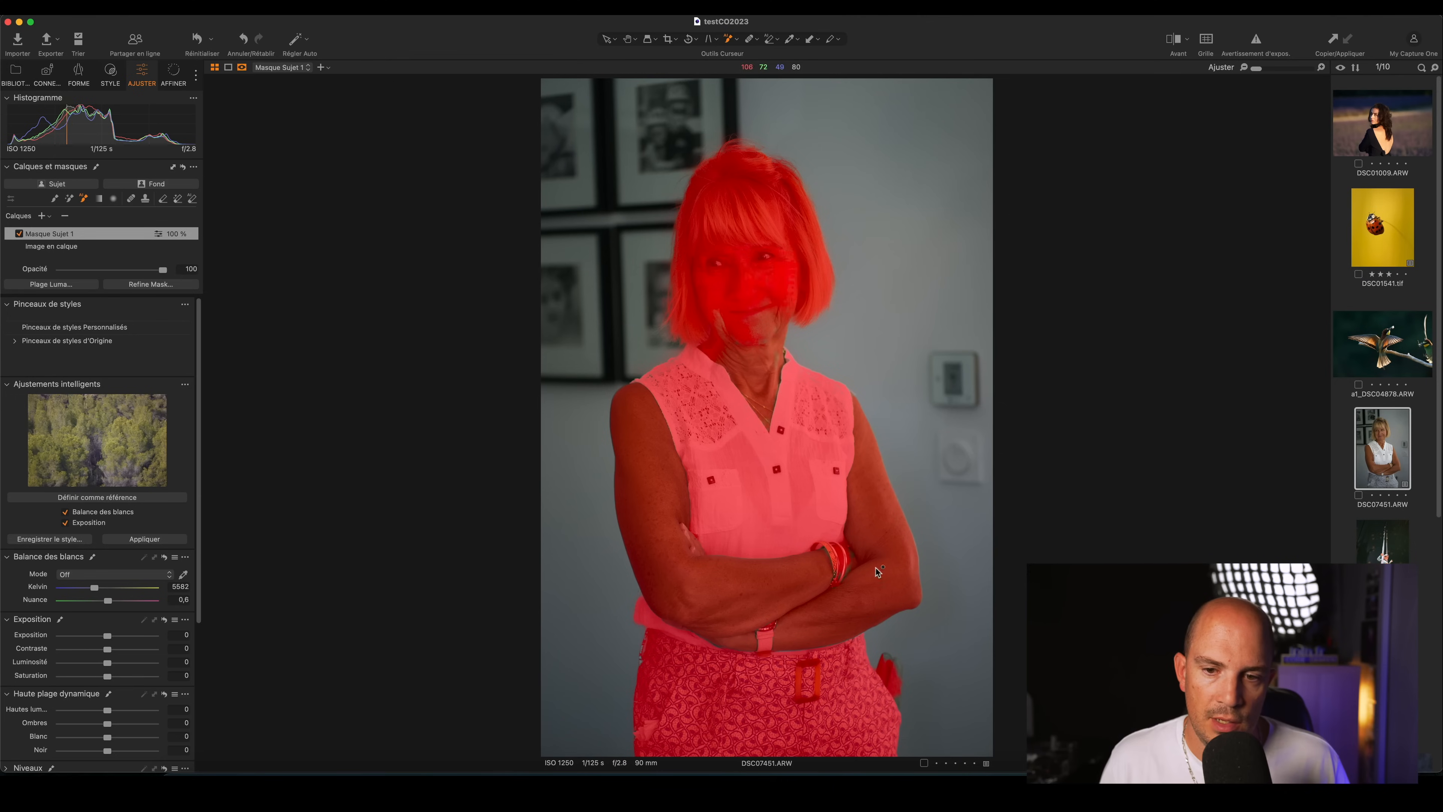
{"action": "left_click", "coordinate": [745, 594], "text": "alt"}
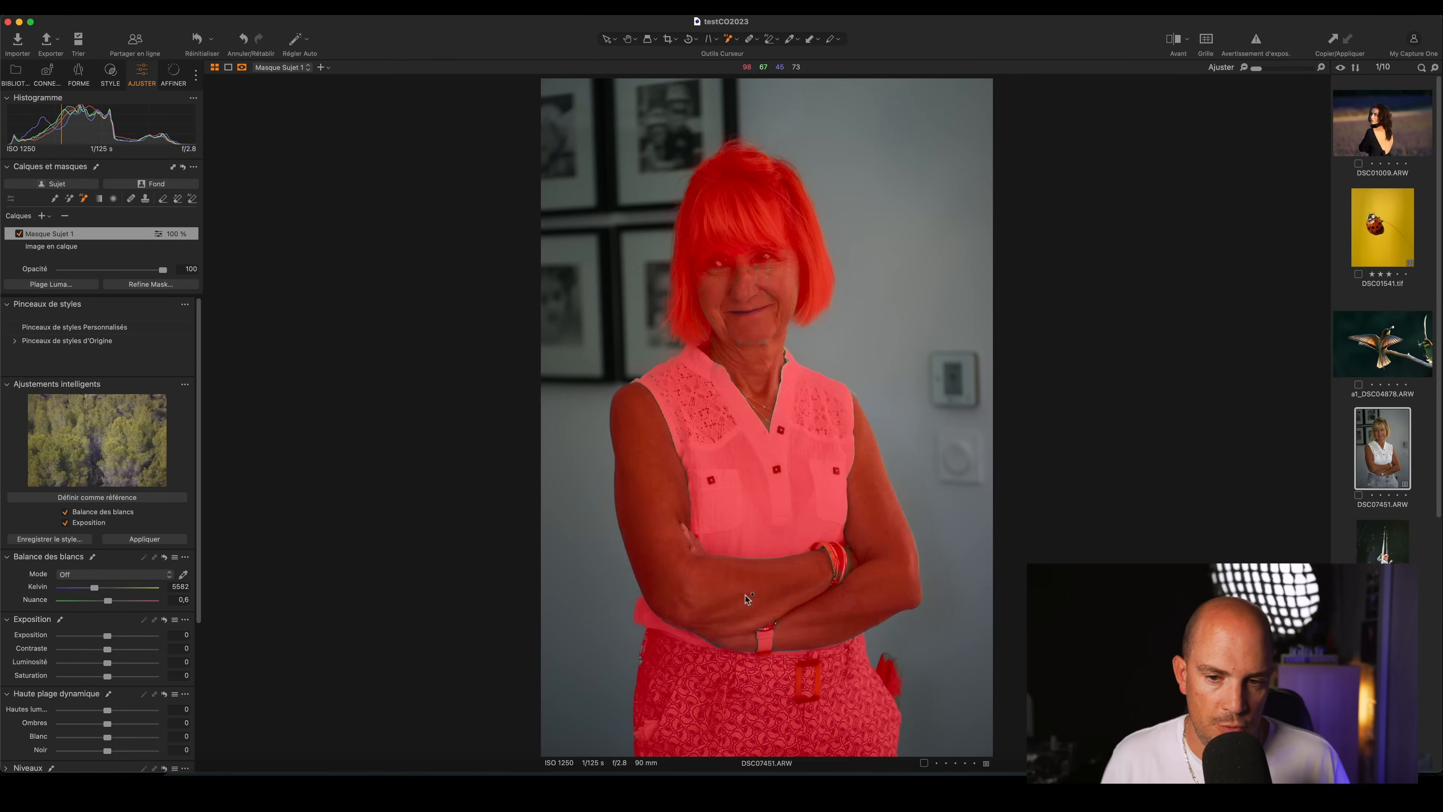
Step: Create an automatic subject mask of the aerial performer in 1C6A2467.JPG and inspect the mask along the netting up close
{"action": "left_click", "coordinate": [1384, 556]}
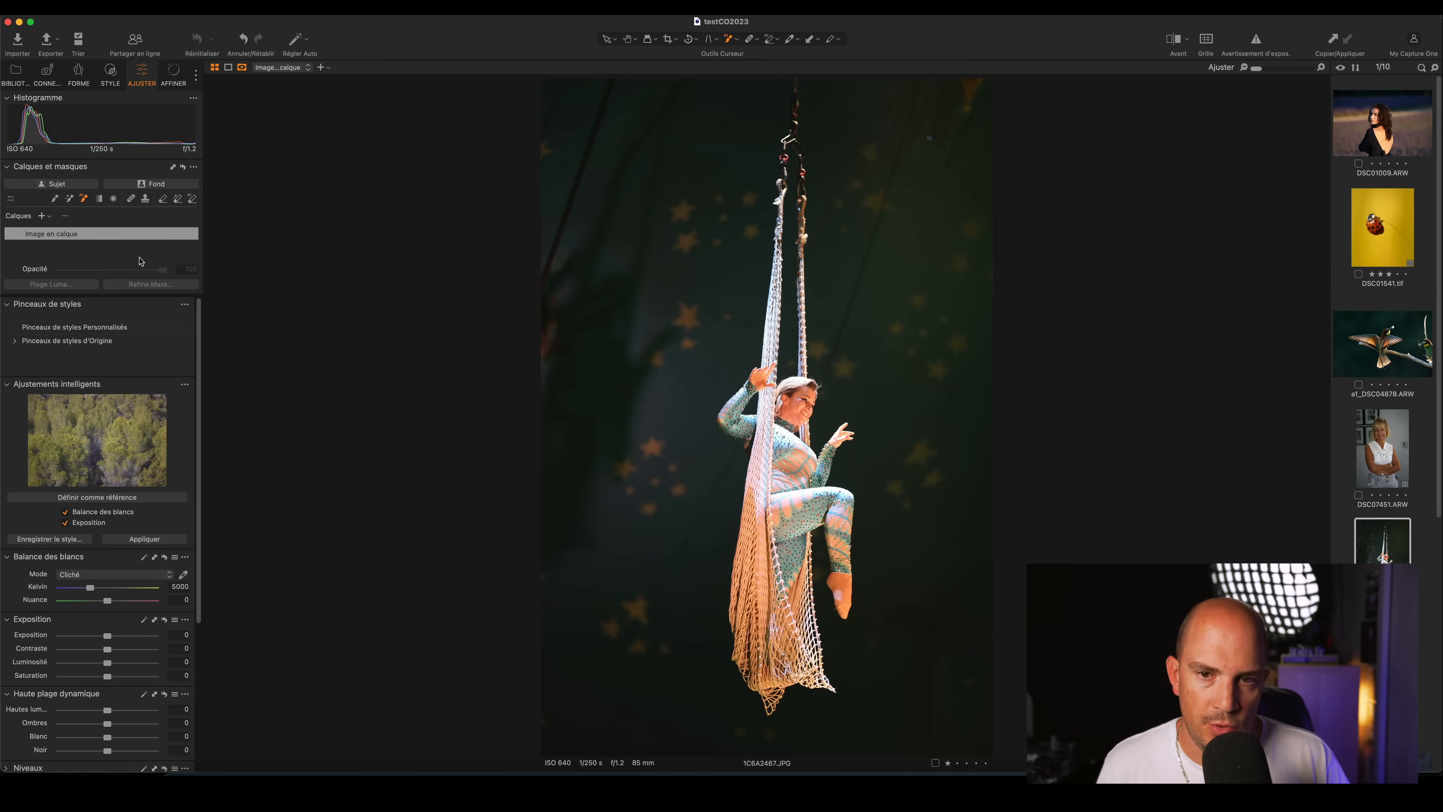
{"action": "left_click", "coordinate": [65, 184]}
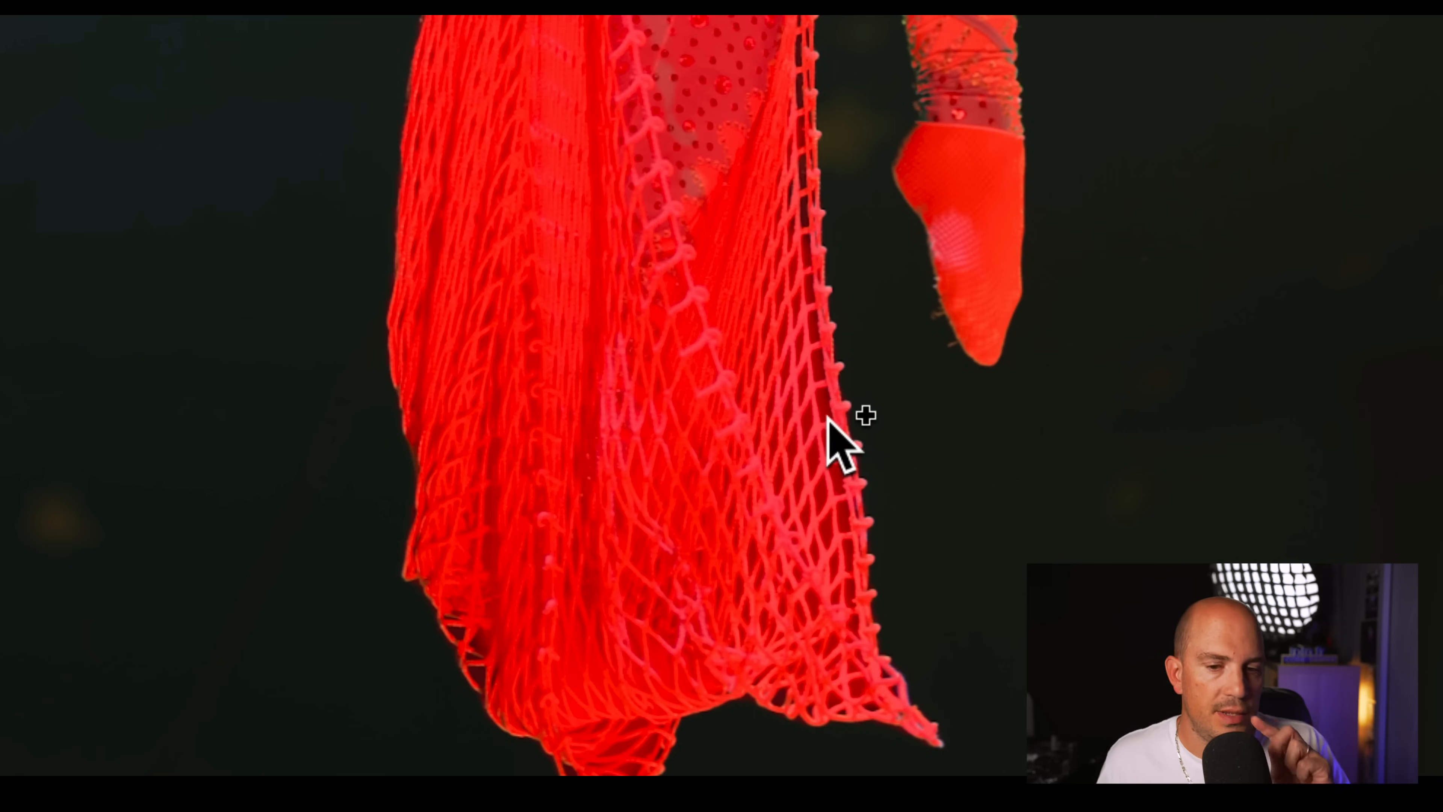
{"action": "left_click", "coordinate": [821, 352]}
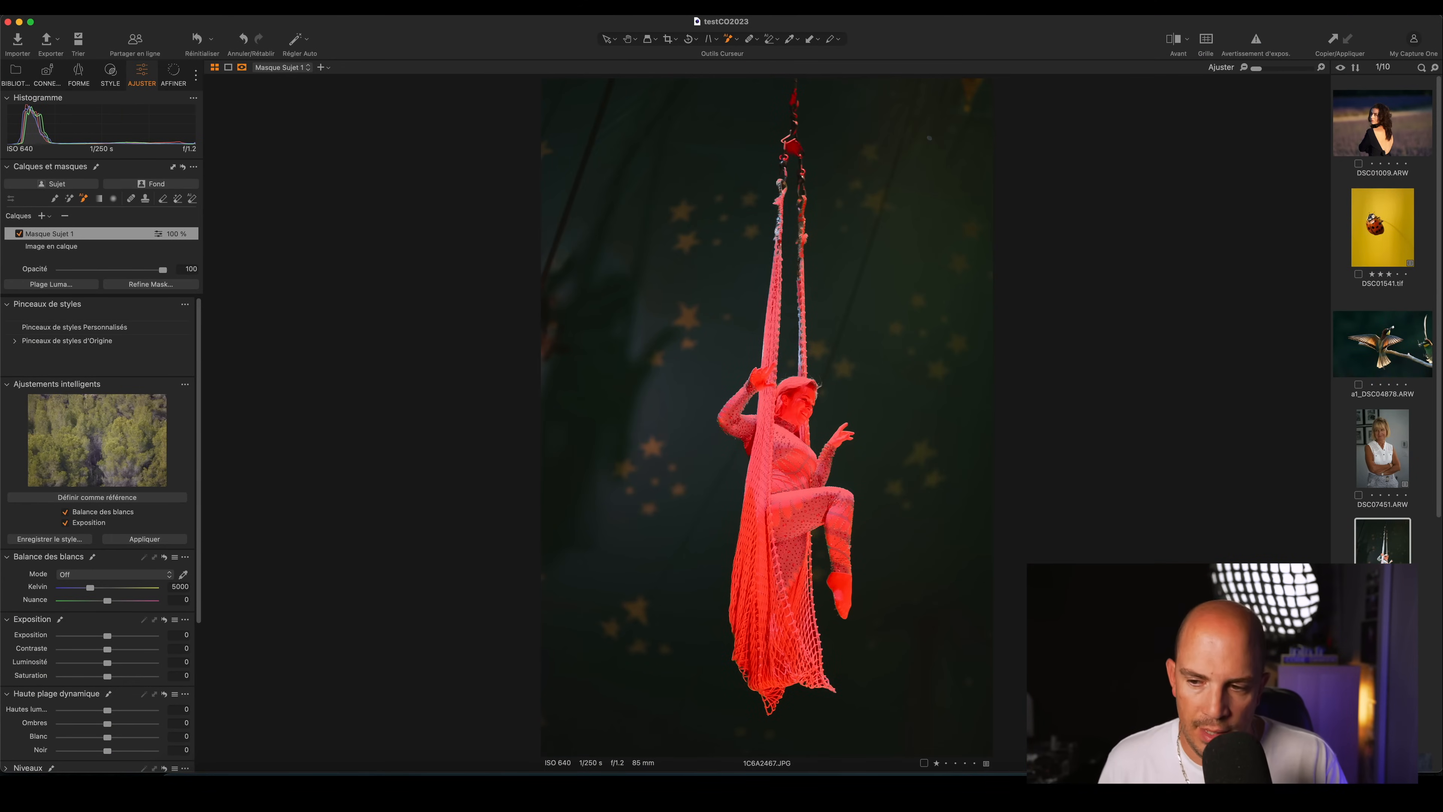
Step: Create automatic subject masks in the stage photo 1C6A3150.JPG and the flying bird photo 2Z2A9999.CR3
{"action": "key", "text": "Down"}
{"action": "left_click", "coordinate": [57, 184]}
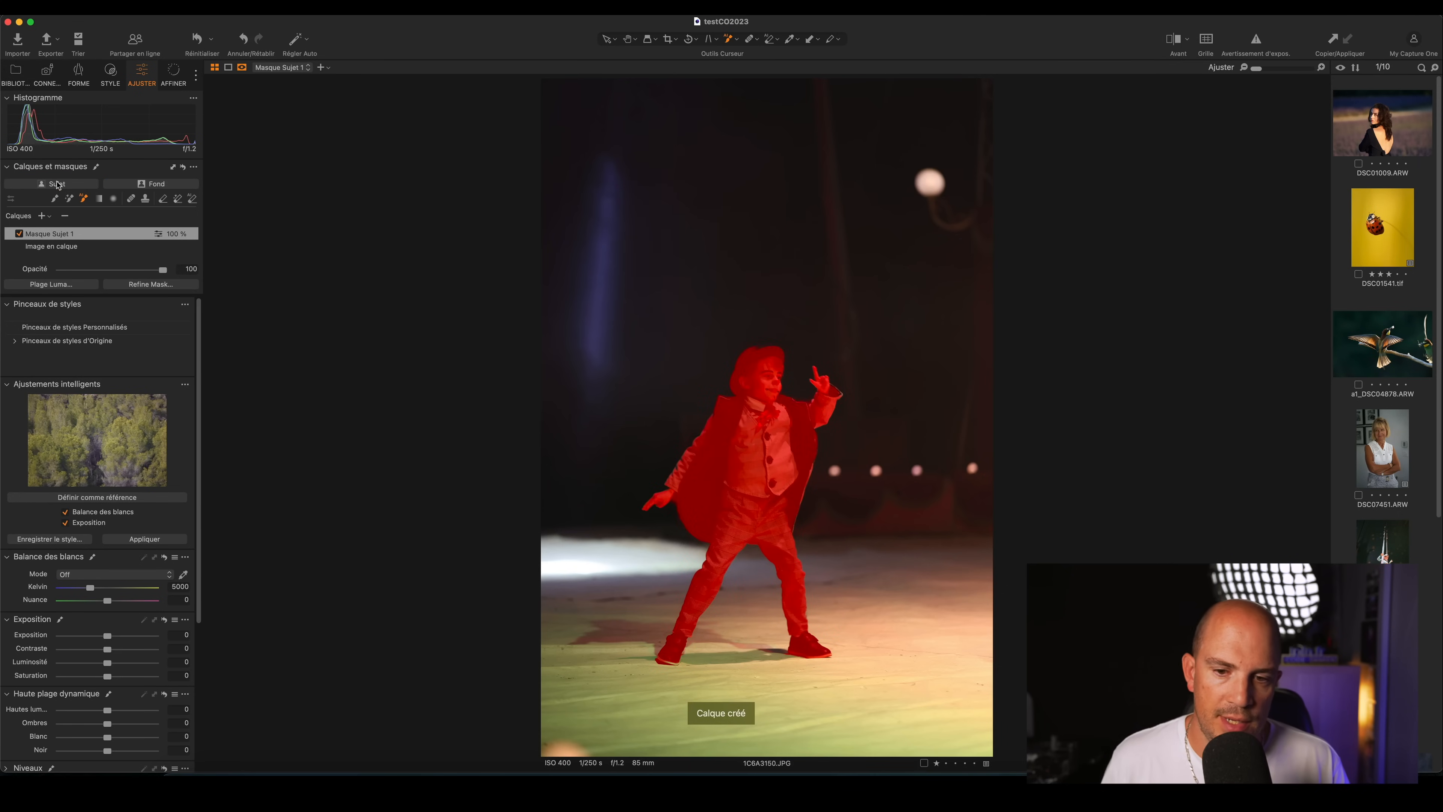
{"action": "scroll", "coordinate": [1391, 475], "scroll_direction": "down", "scroll_amount": 5}
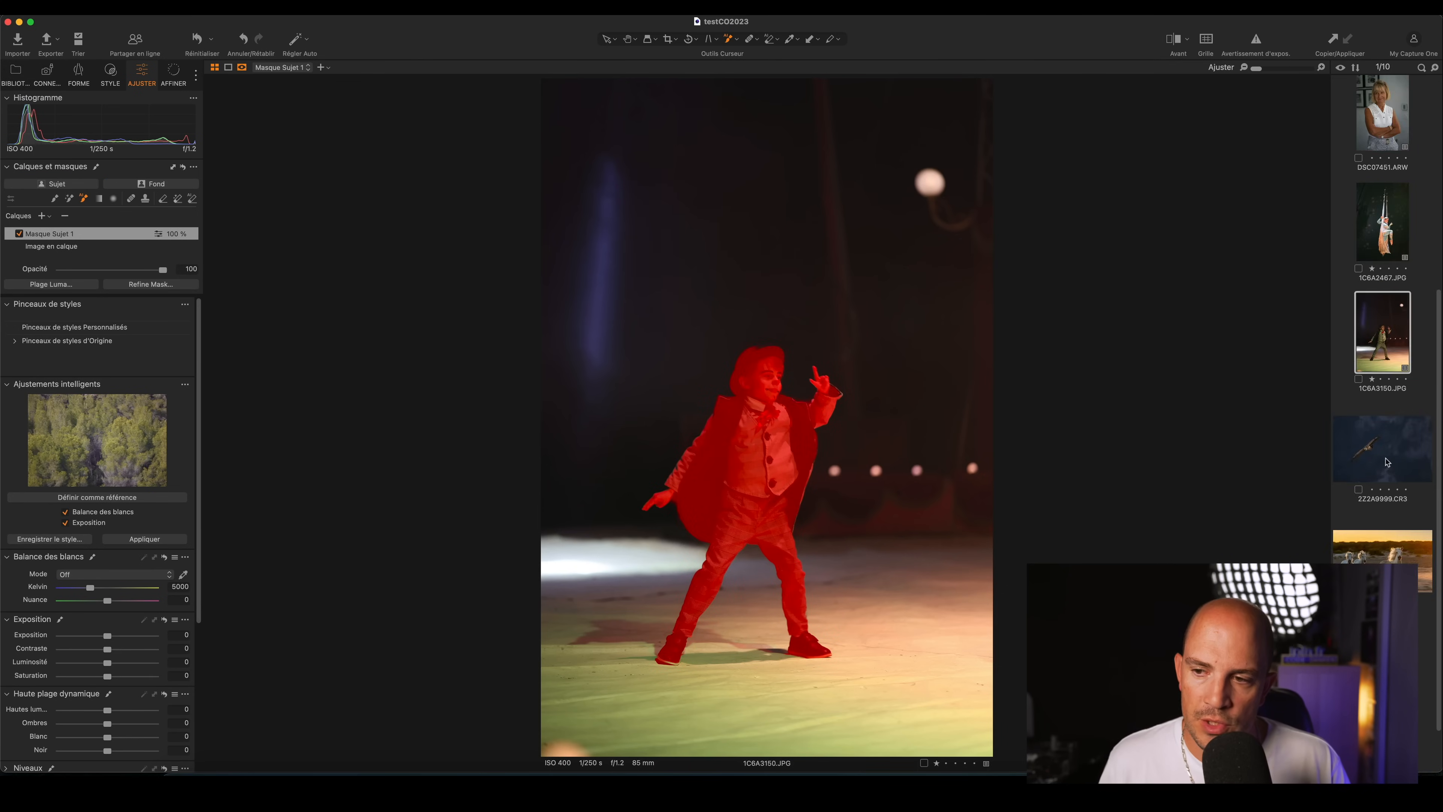
{"action": "left_click", "coordinate": [1386, 461]}
{"action": "left_click", "coordinate": [45, 184]}
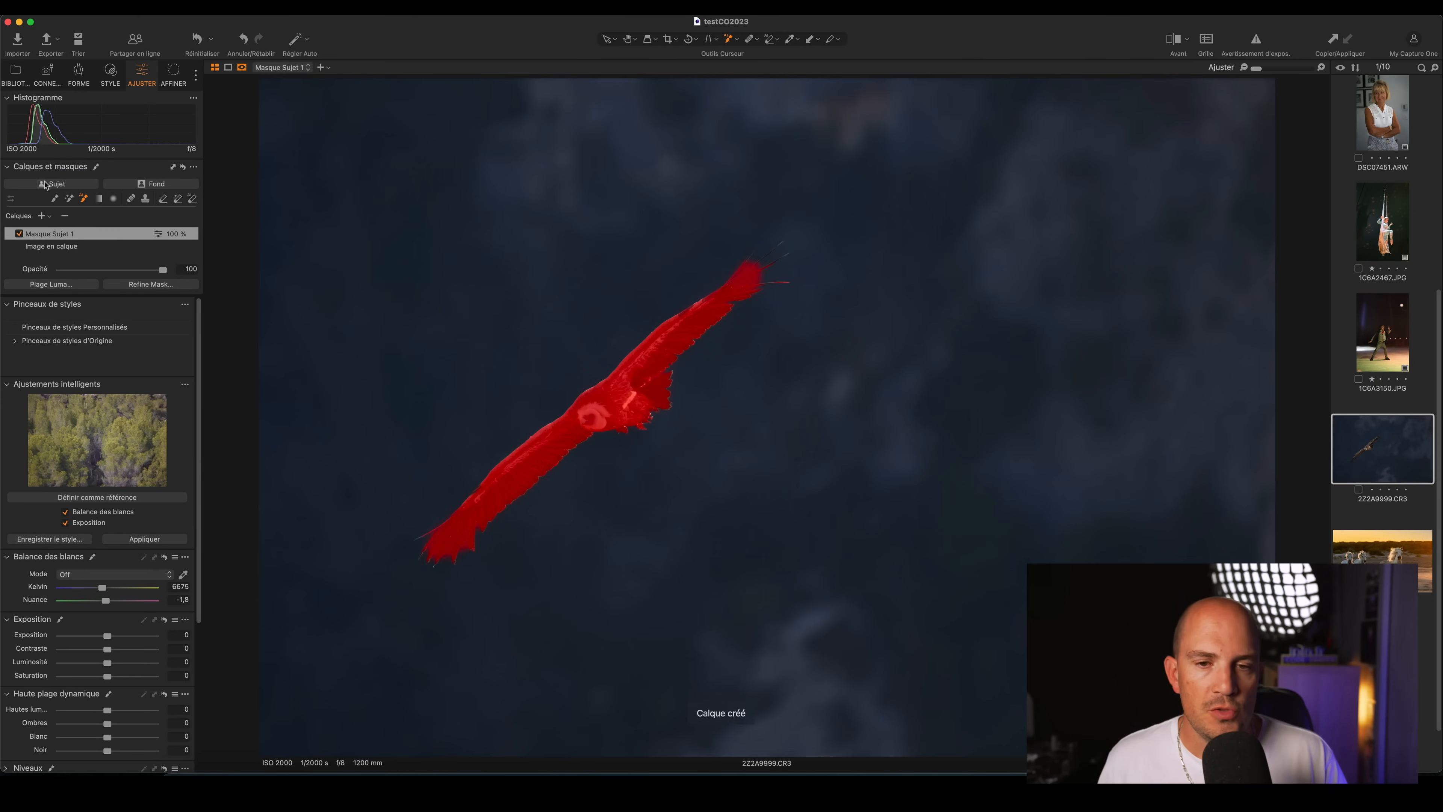
Step: Open the galloping horses photo and mask only the foremost horse by framing it with the AI brush
{"action": "scroll", "coordinate": [1382, 420], "scroll_direction": "down", "scroll_amount": 2}
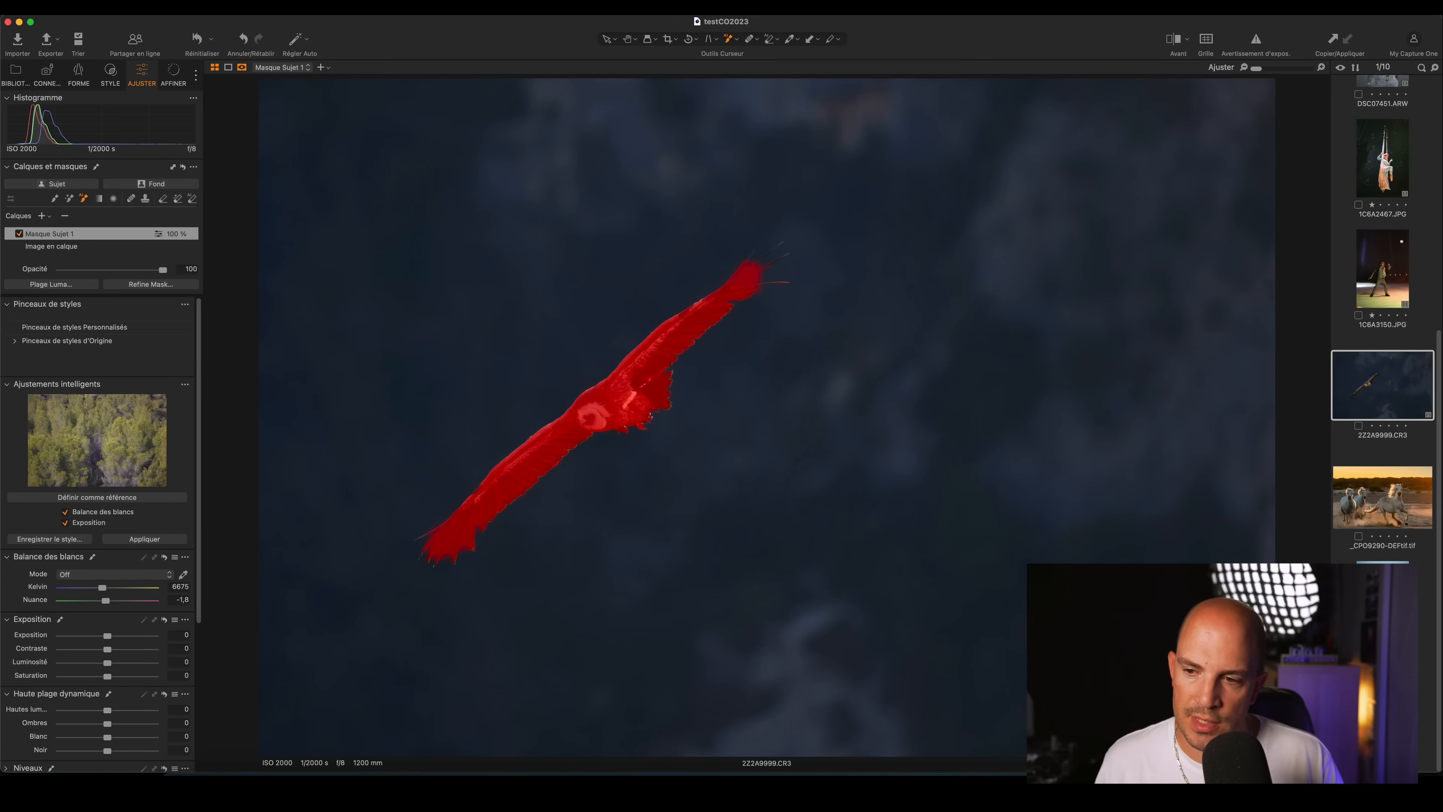
{"action": "left_click", "coordinate": [1382, 500]}
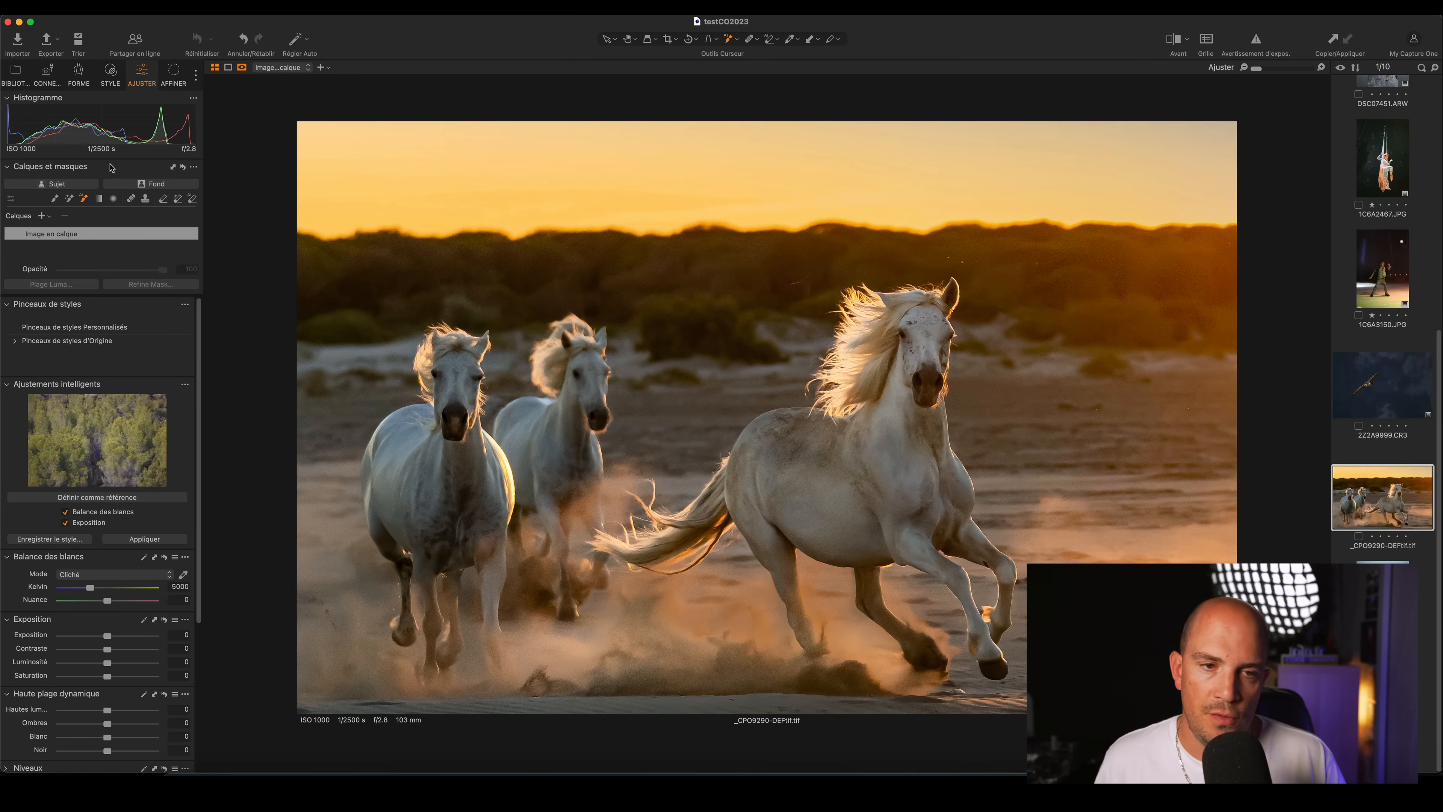
{"action": "left_click", "coordinate": [61, 195]}
{"action": "left_click_drag", "start_coordinate": [1020, 275], "coordinate": [579, 708]}
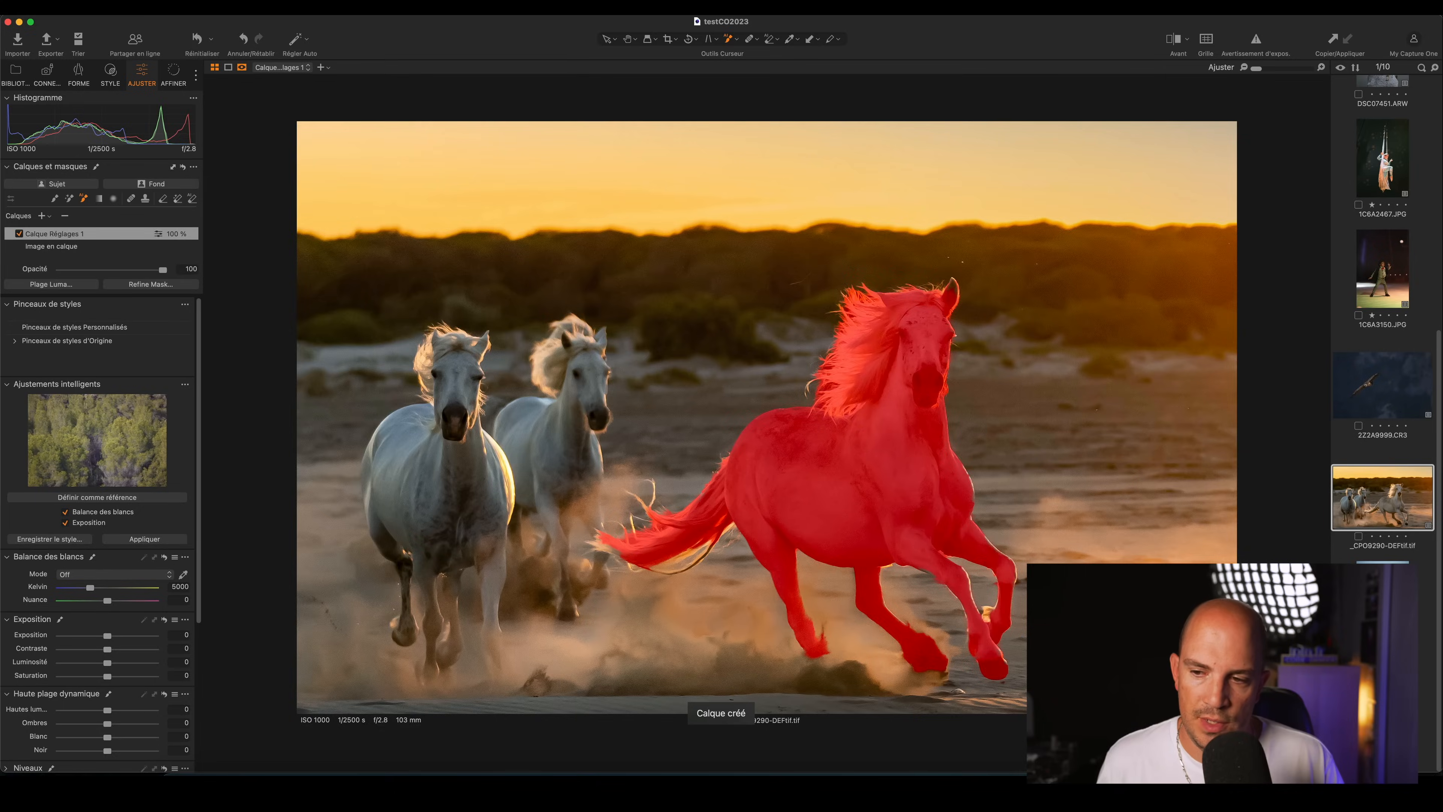
Step: In the street photo P1011818.tif, mask the woman in the leopard coat, her white bag and the hanging Tokyo bag with the AI brush
{"action": "left_click", "coordinate": [1382, 597]}
{"action": "left_click_drag", "start_coordinate": [752, 396], "coordinate": [992, 758]}
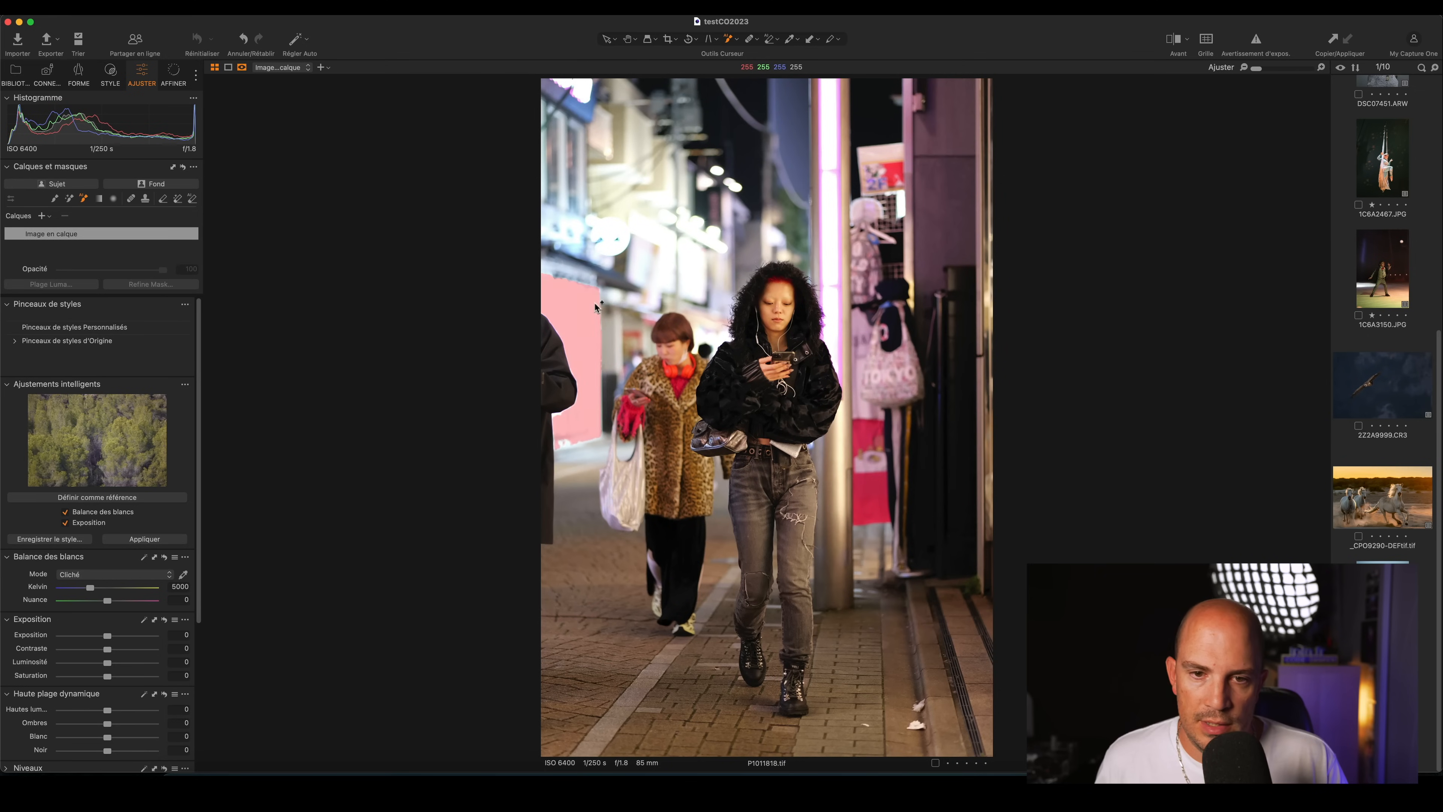
{"action": "left_click_drag", "start_coordinate": [591, 299], "coordinate": [740, 638]}
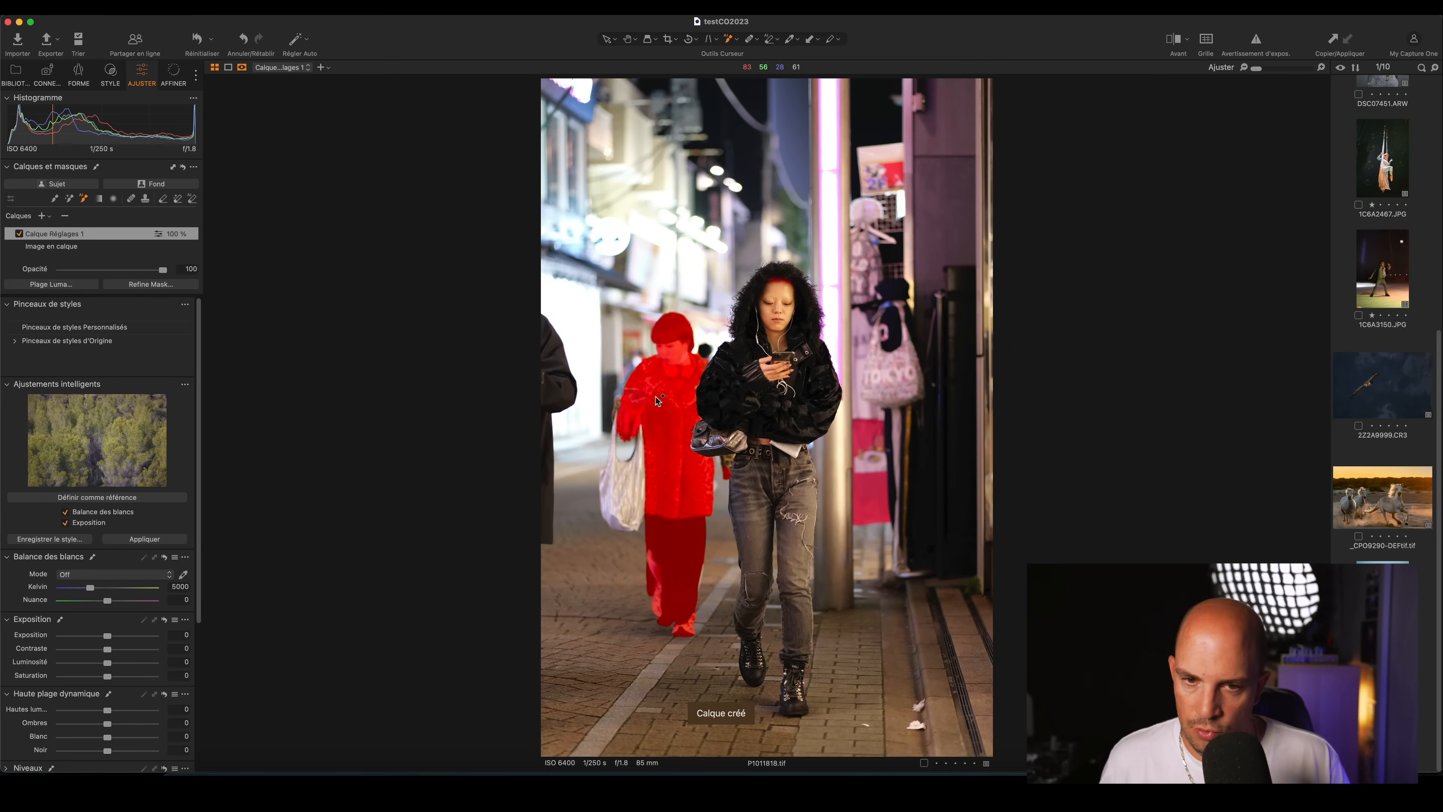
{"action": "left_click", "coordinate": [622, 480]}
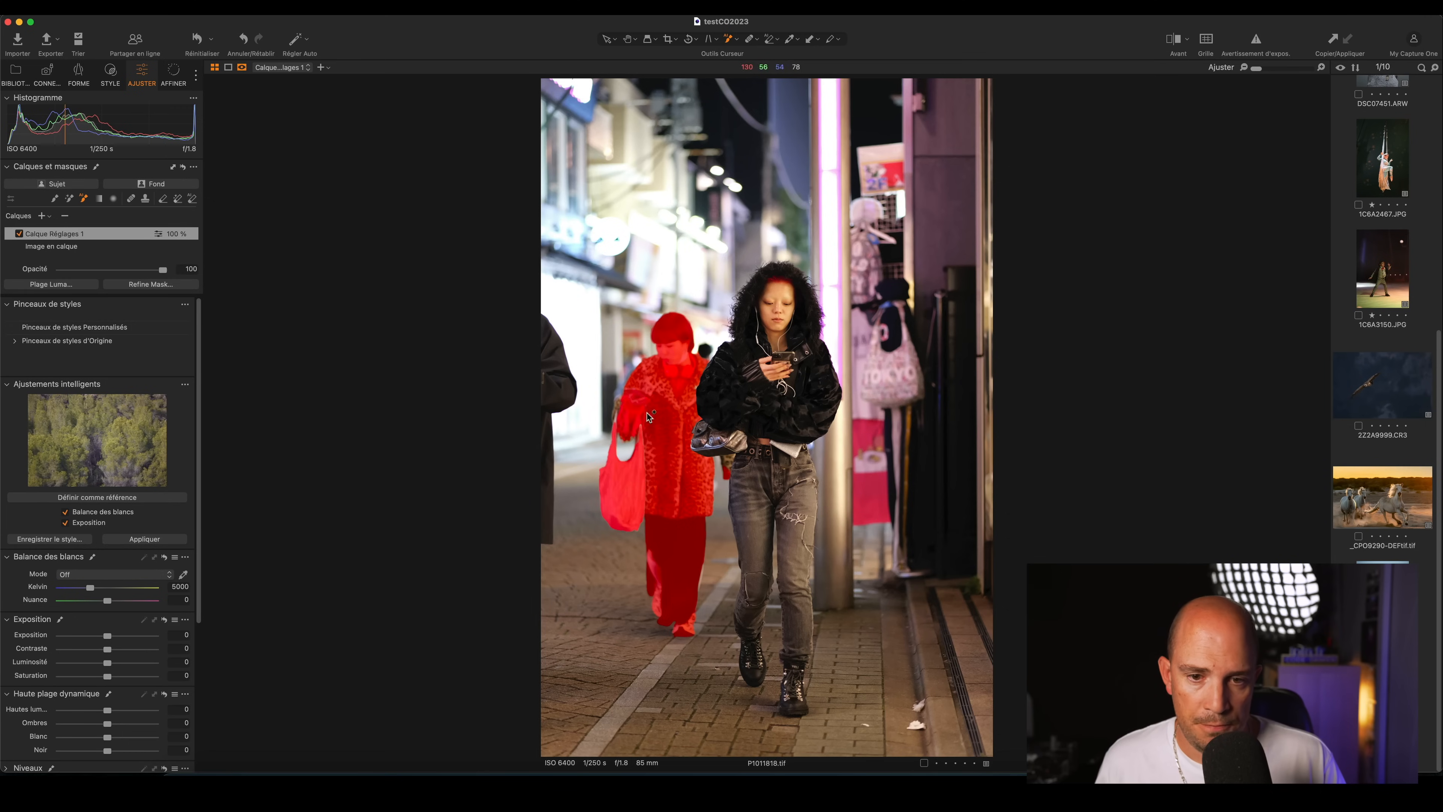
{"action": "left_click", "coordinate": [696, 340], "text": "alt"}
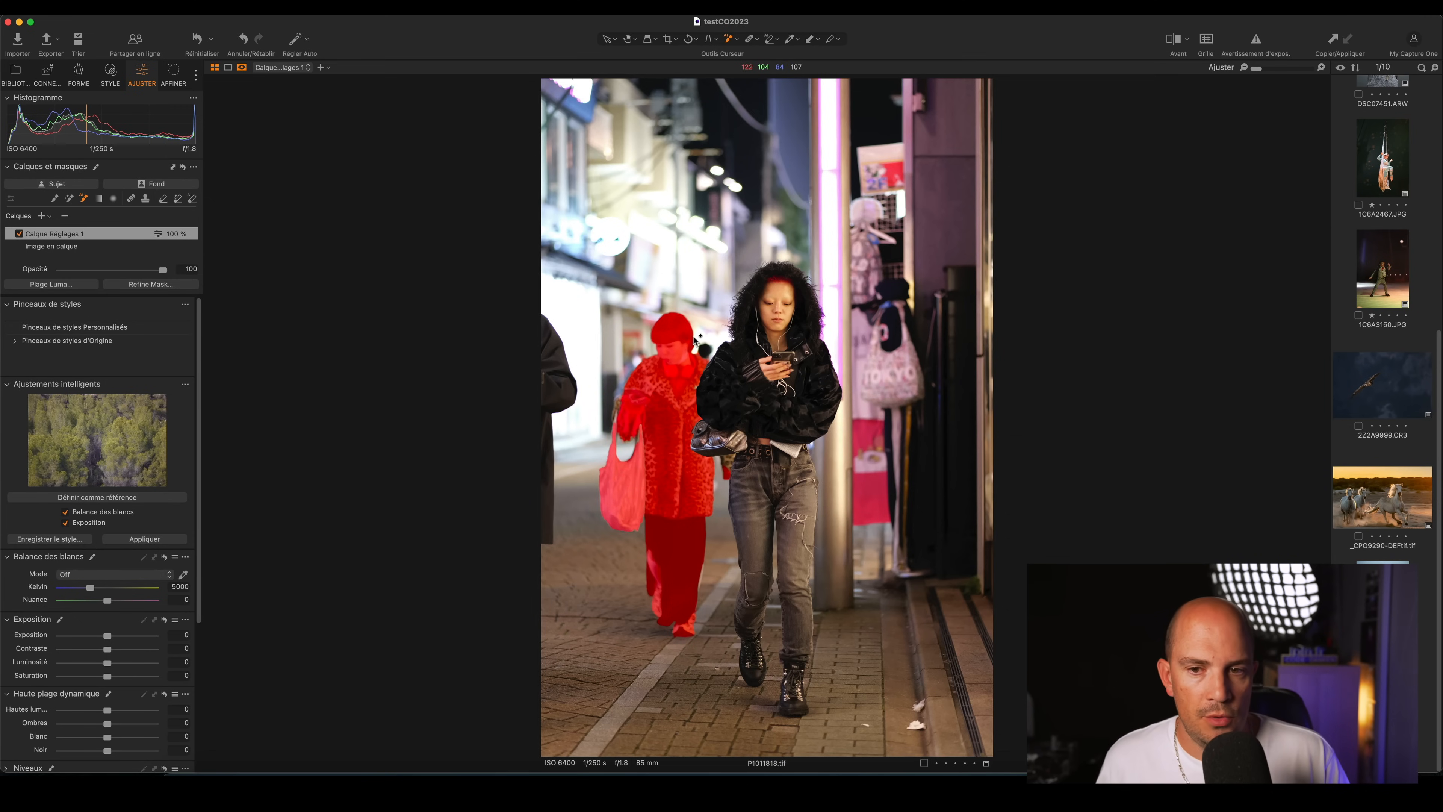
{"action": "left_click_drag", "start_coordinate": [851, 289], "coordinate": [934, 422]}
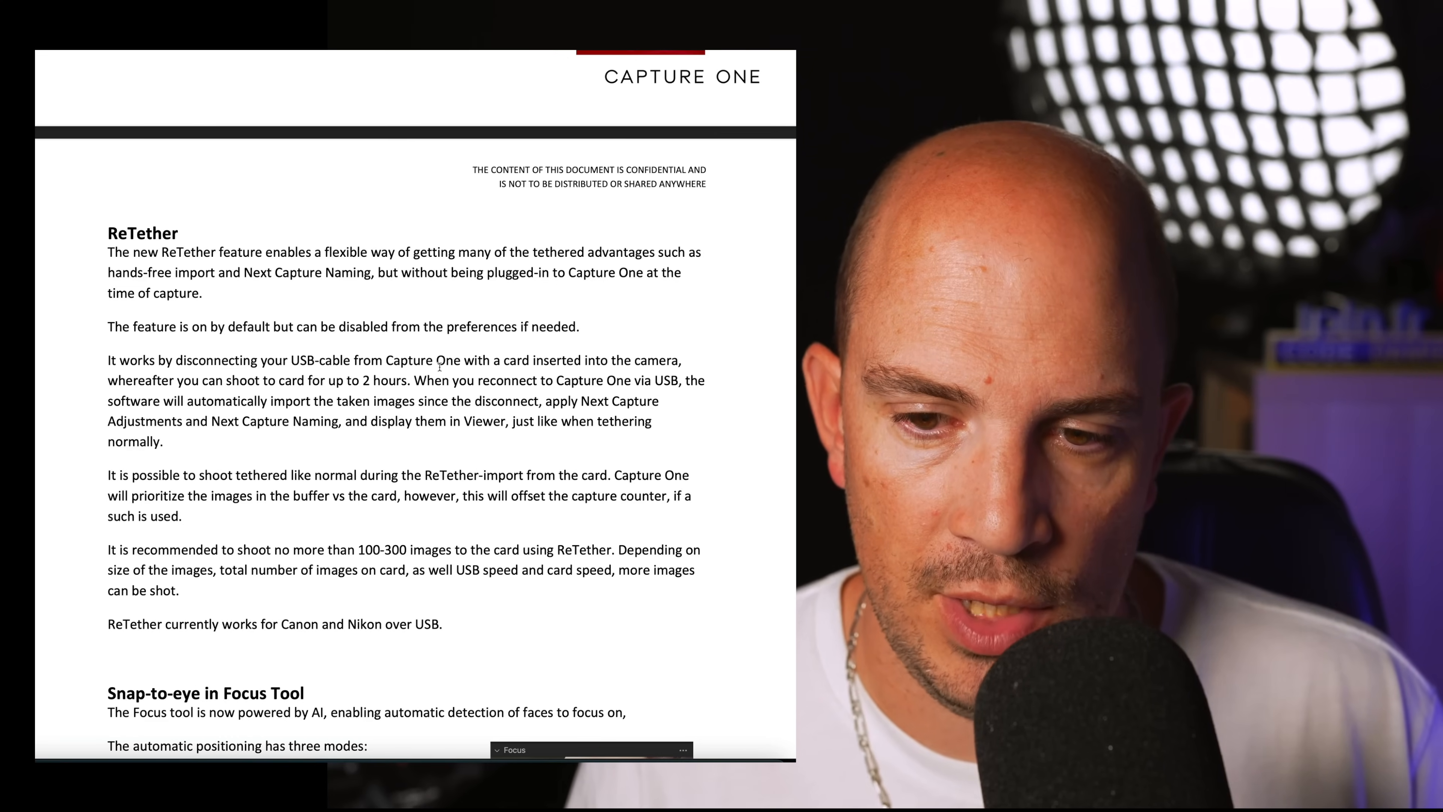
Step: Switch to the release notes document and read on from the ReTether section through the Snap-to-eye in Focus Tool section
{"action": "scroll", "coordinate": [439, 367], "scroll_direction": "down", "scroll_amount": 5}
{"action": "scroll", "coordinate": [439, 367], "scroll_direction": "down", "scroll_amount": 8}
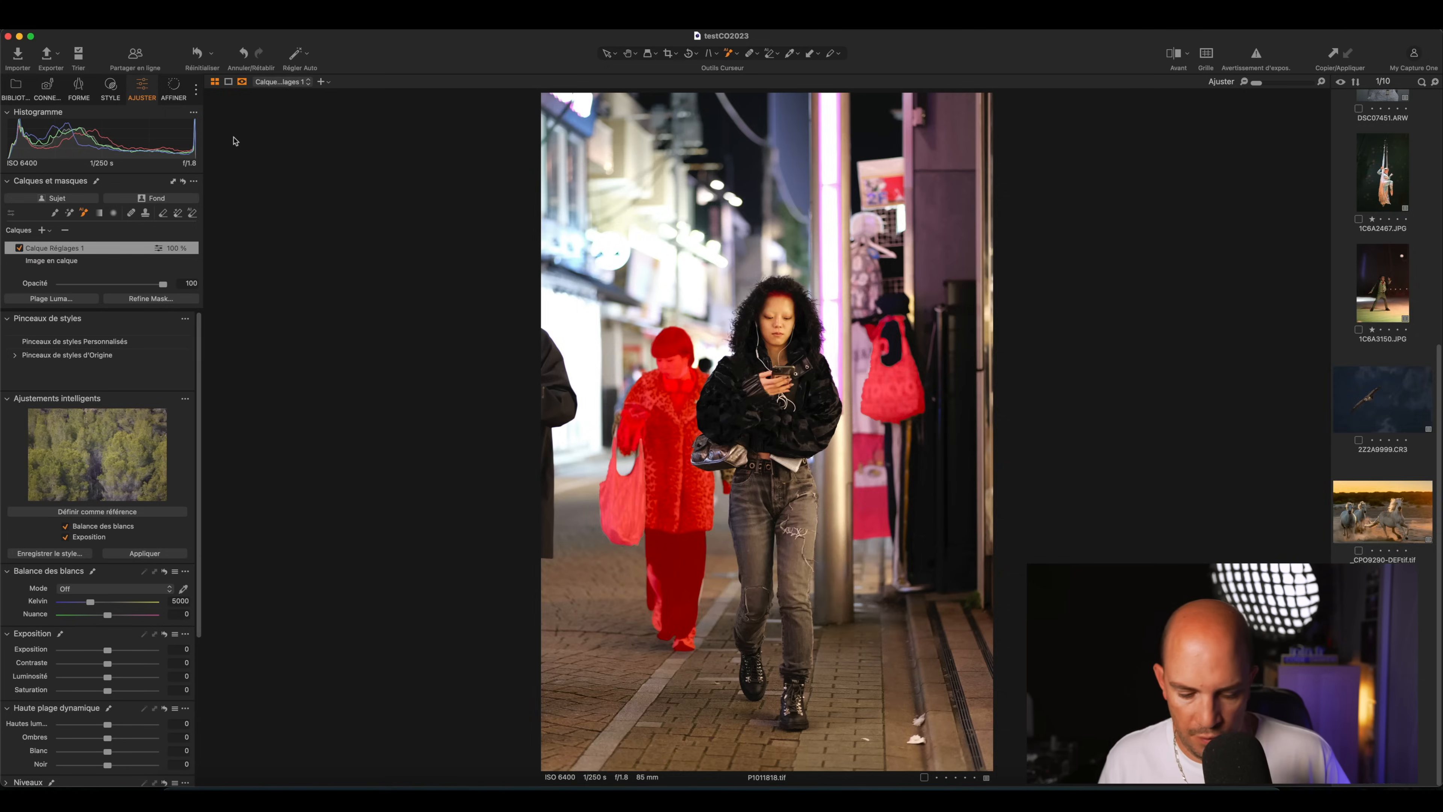
Step: Hide the viewer, open the culling window maximized, display the children's photo 2Z2A7079.CR3 and open the Face Focus zoom level choices
{"action": "key", "text": "g"}
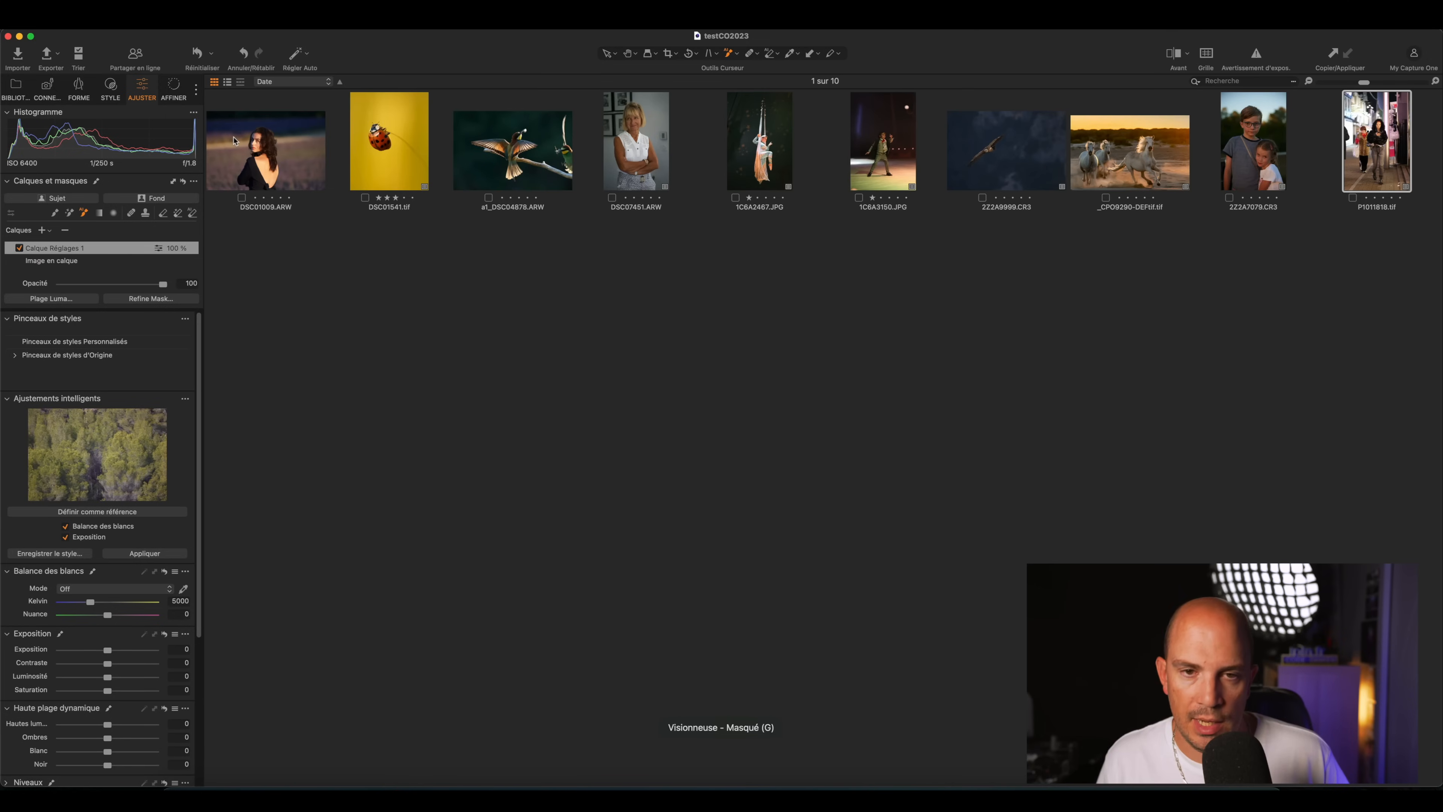
{"action": "left_click", "coordinate": [79, 56]}
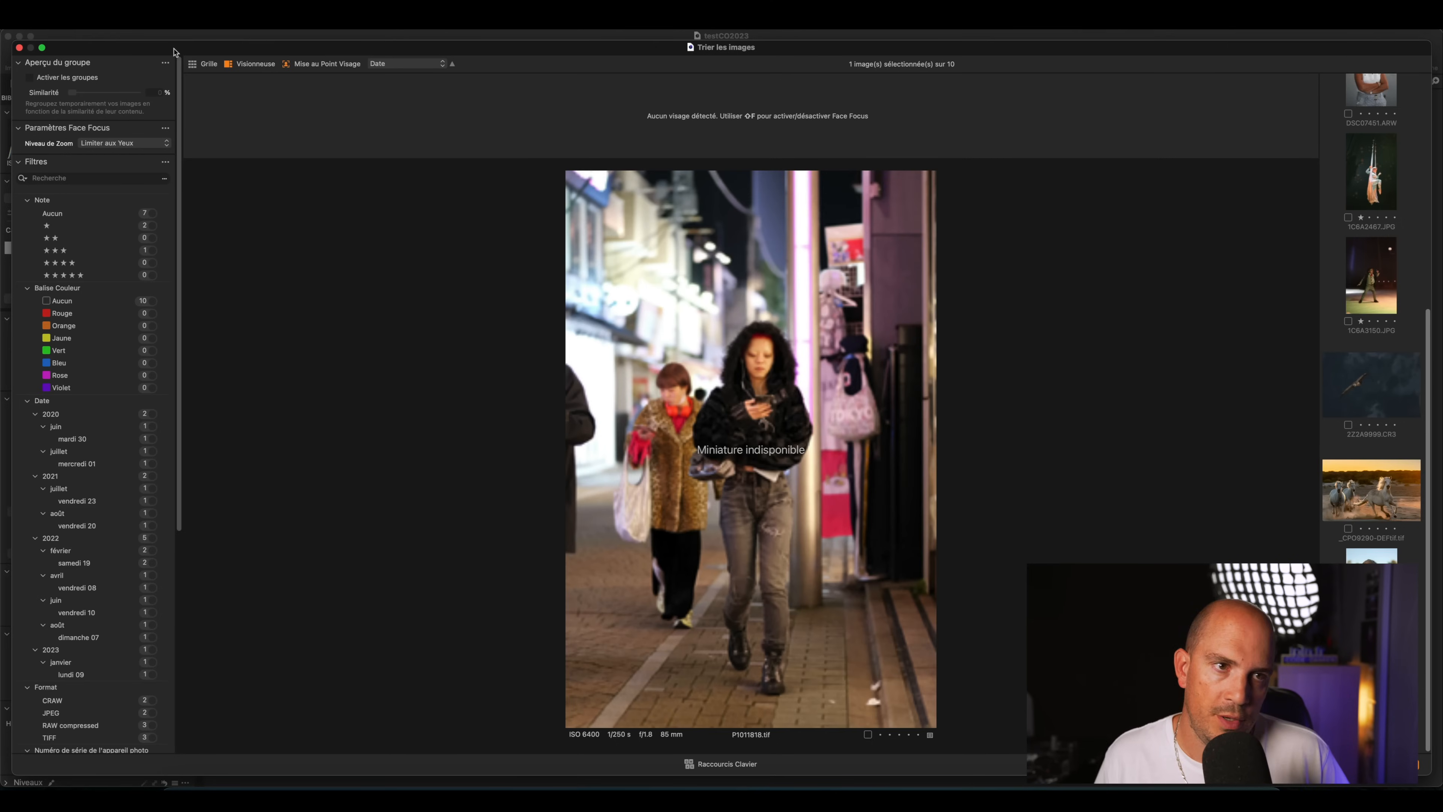
{"action": "double_click", "coordinate": [174, 49]}
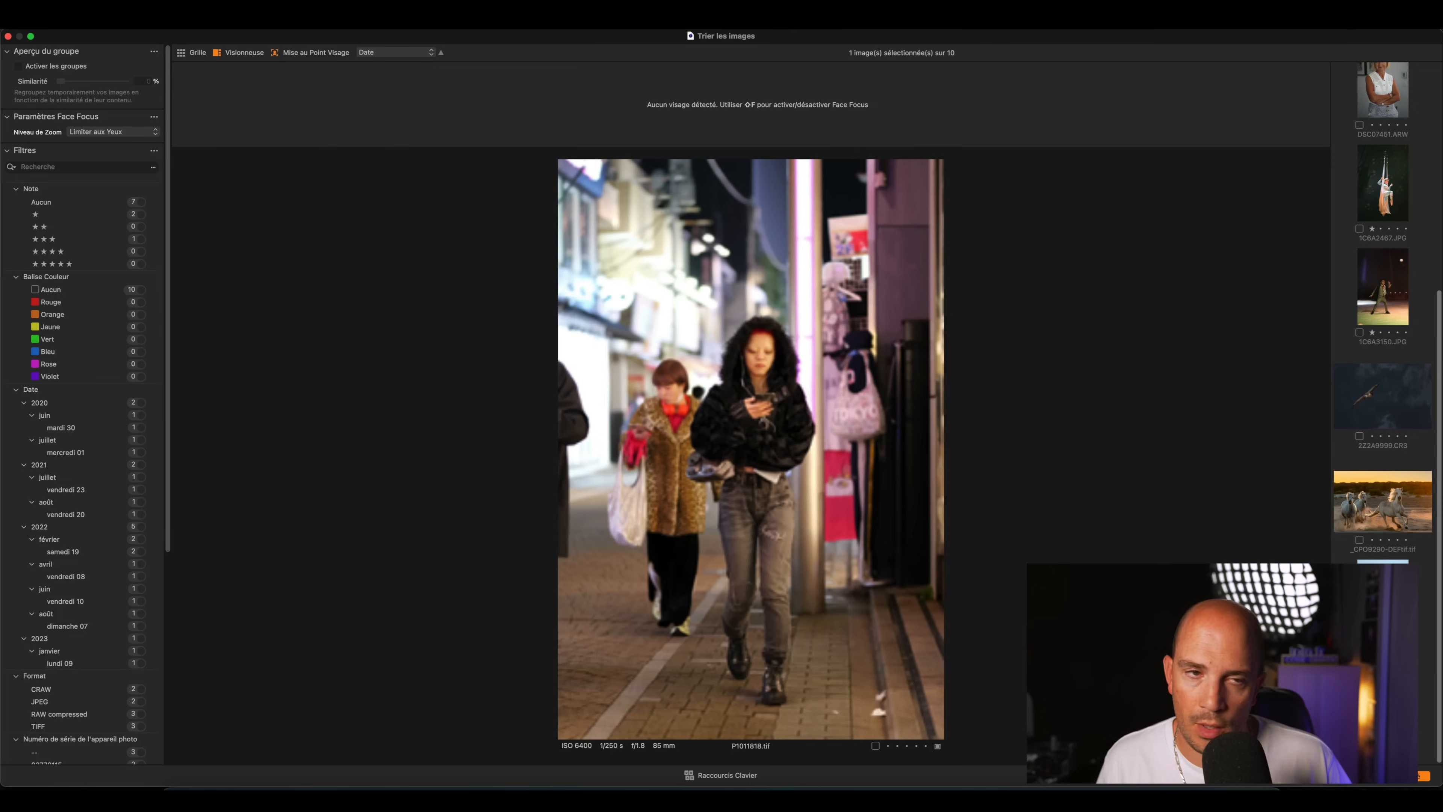
{"action": "key", "text": "Right"}
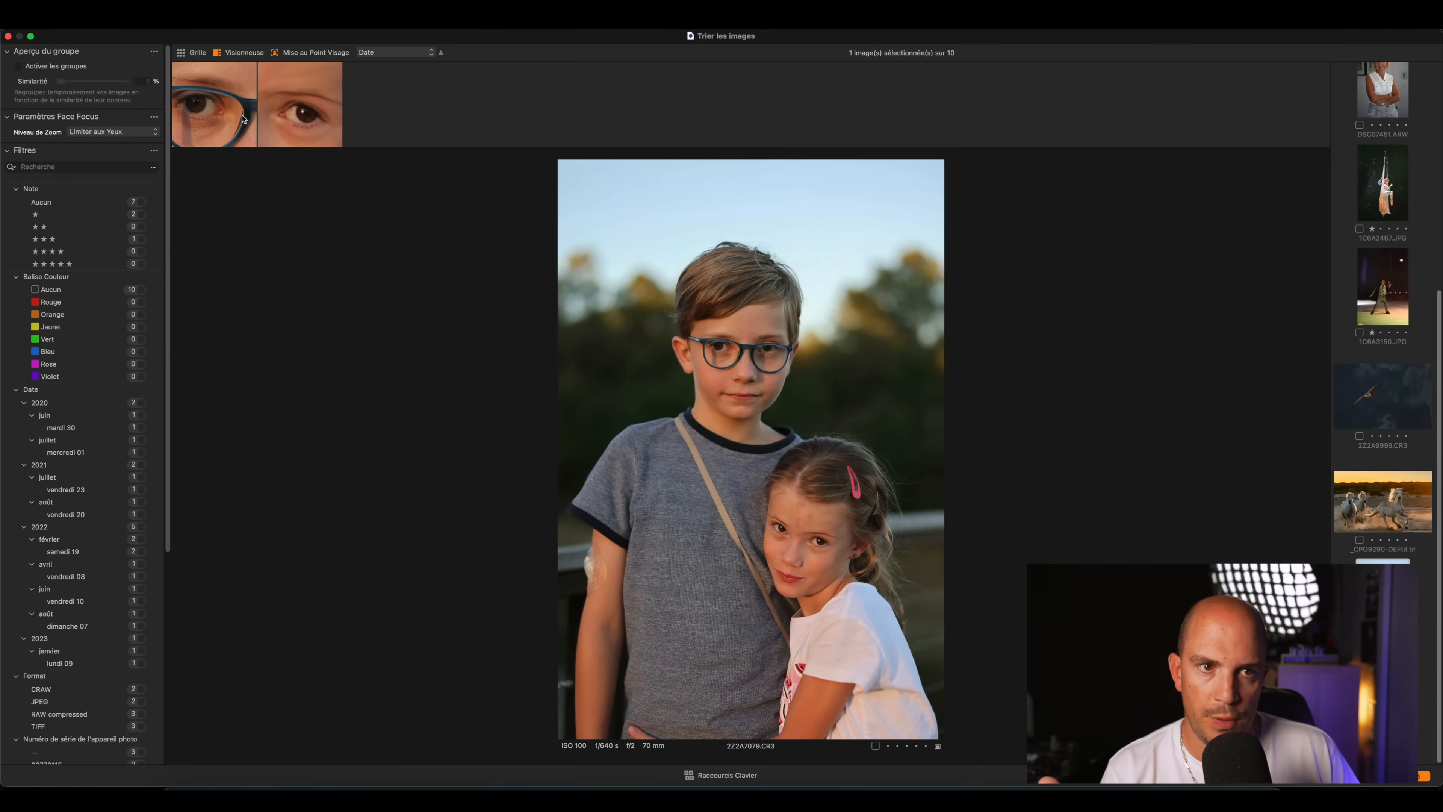
{"action": "left_click", "coordinate": [99, 137]}
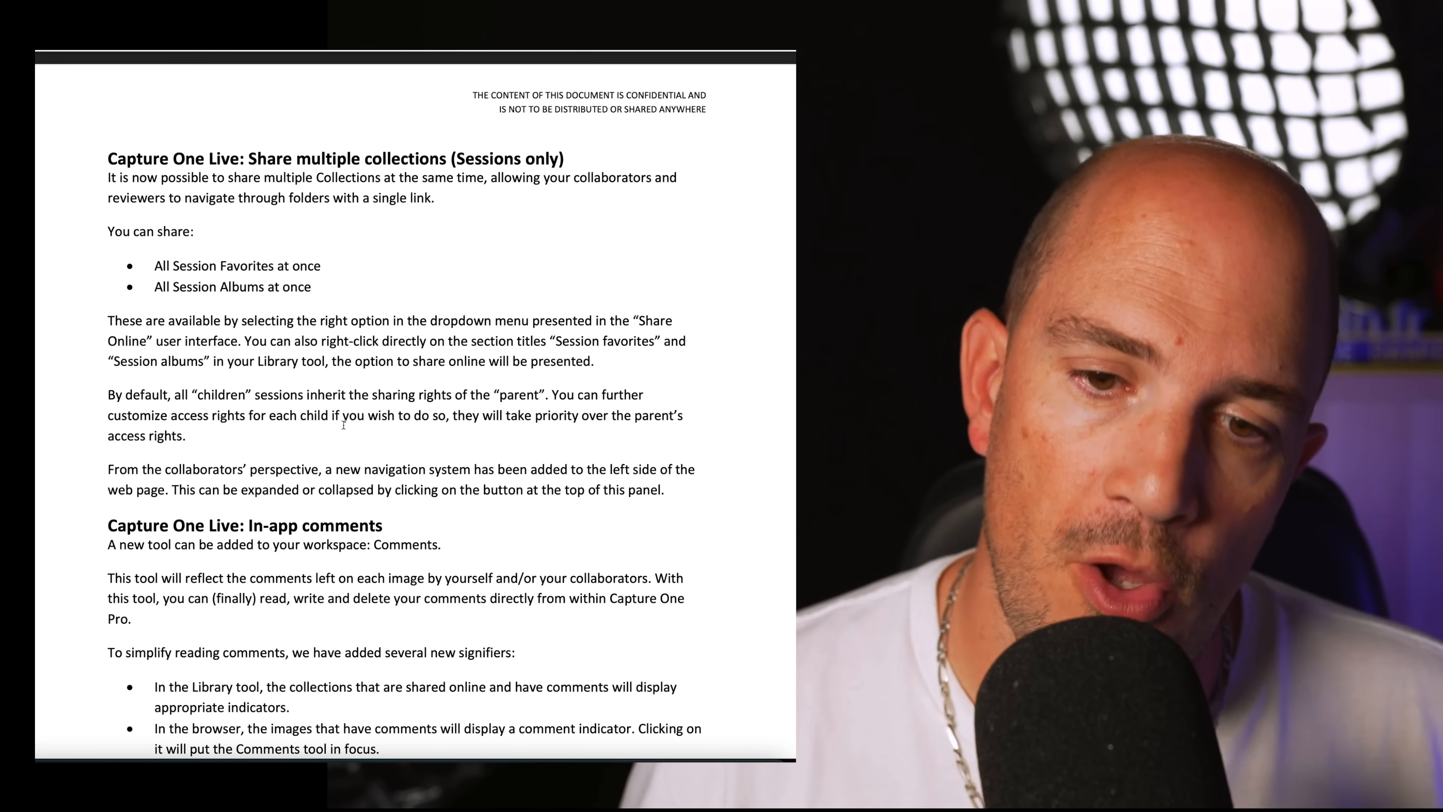
Step: Read the release notes on Capture One Live sharing and in-app comments, highlighting the Capture One Mobile note and the Publish to Glass (Mac) heading
{"action": "scroll", "coordinate": [281, 372], "scroll_direction": "down", "scroll_amount": 4}
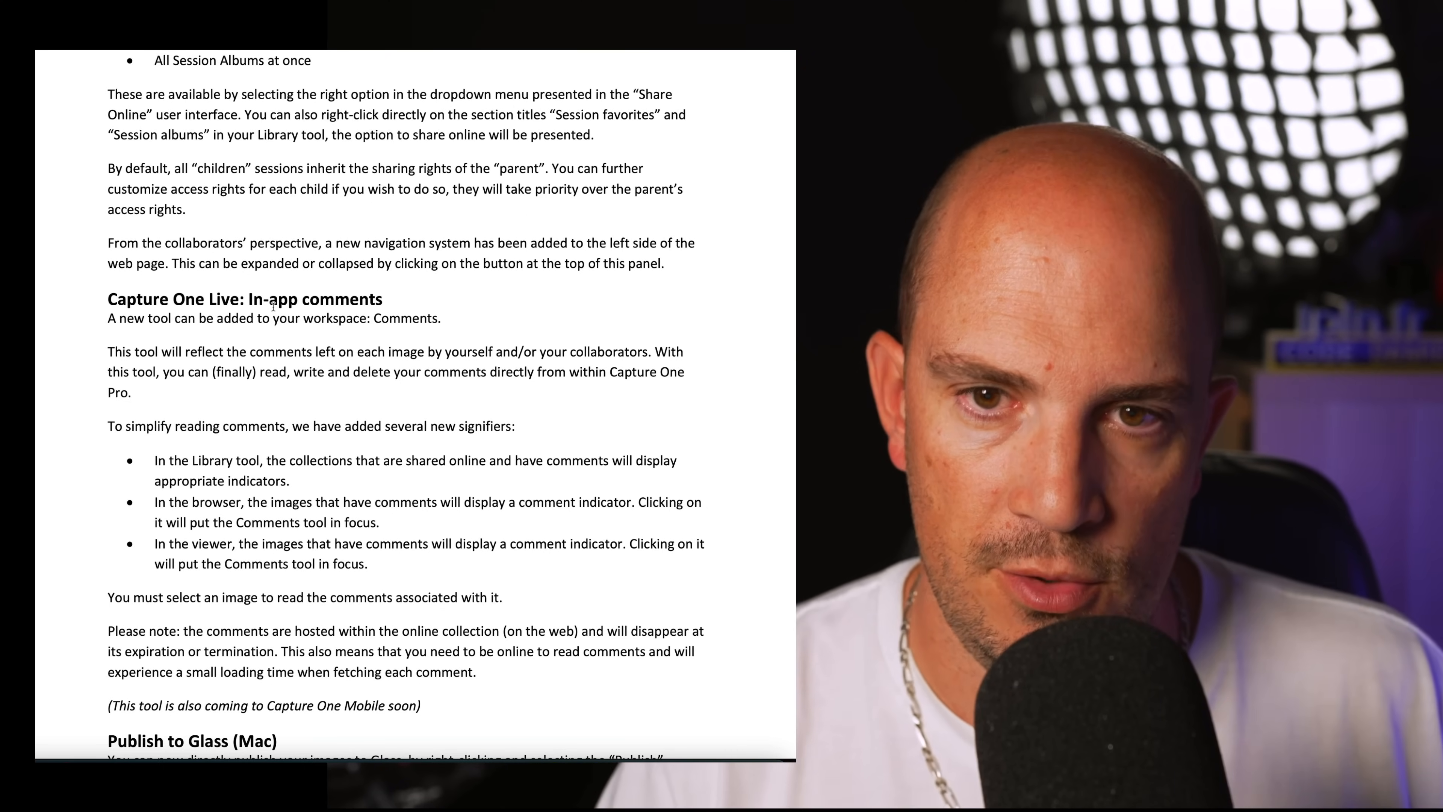
{"action": "scroll", "coordinate": [318, 352], "scroll_direction": "down", "scroll_amount": 5}
{"action": "left_click_drag", "start_coordinate": [412, 449], "coordinate": [161, 450]}
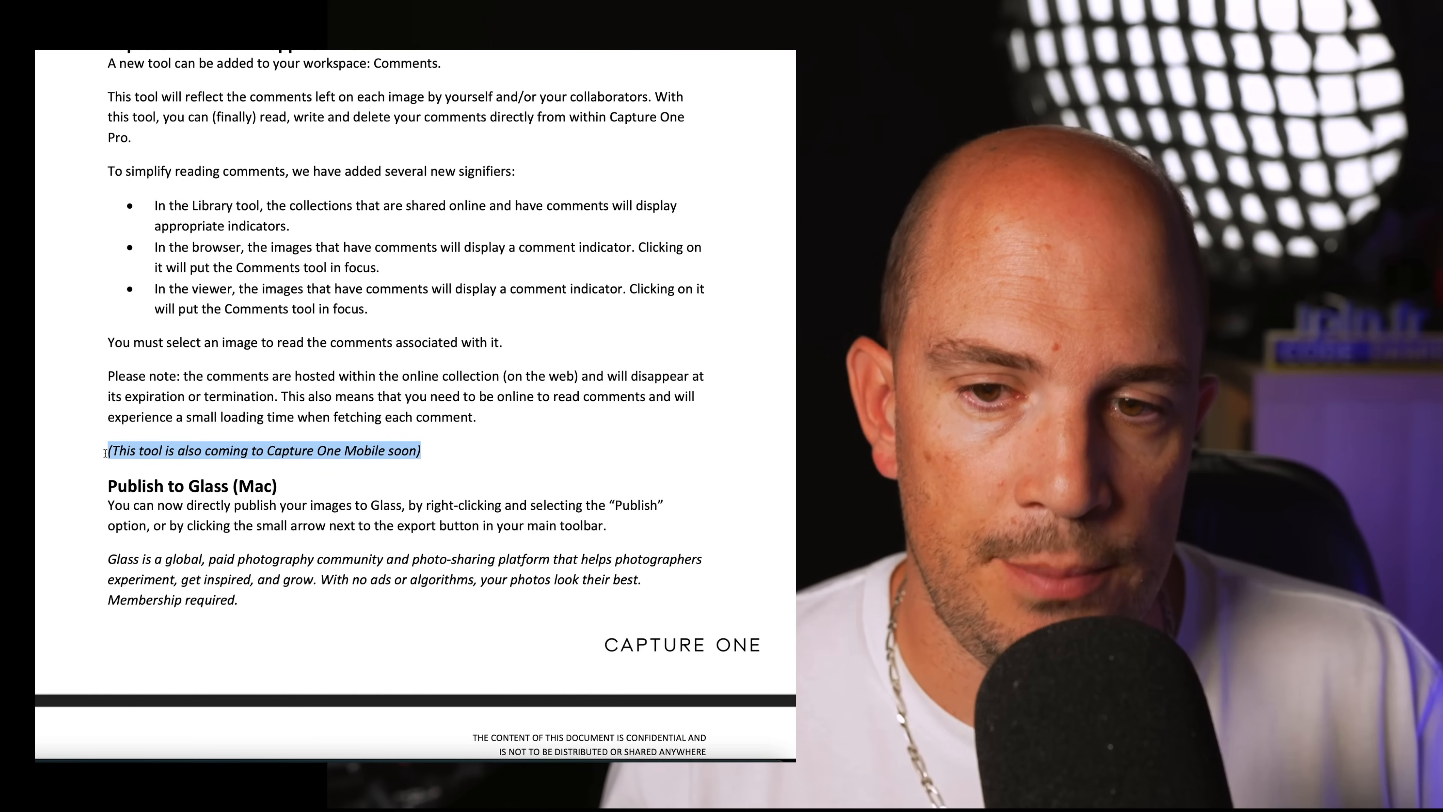
{"action": "scroll", "coordinate": [141, 435], "scroll_direction": "down", "scroll_amount": 2}
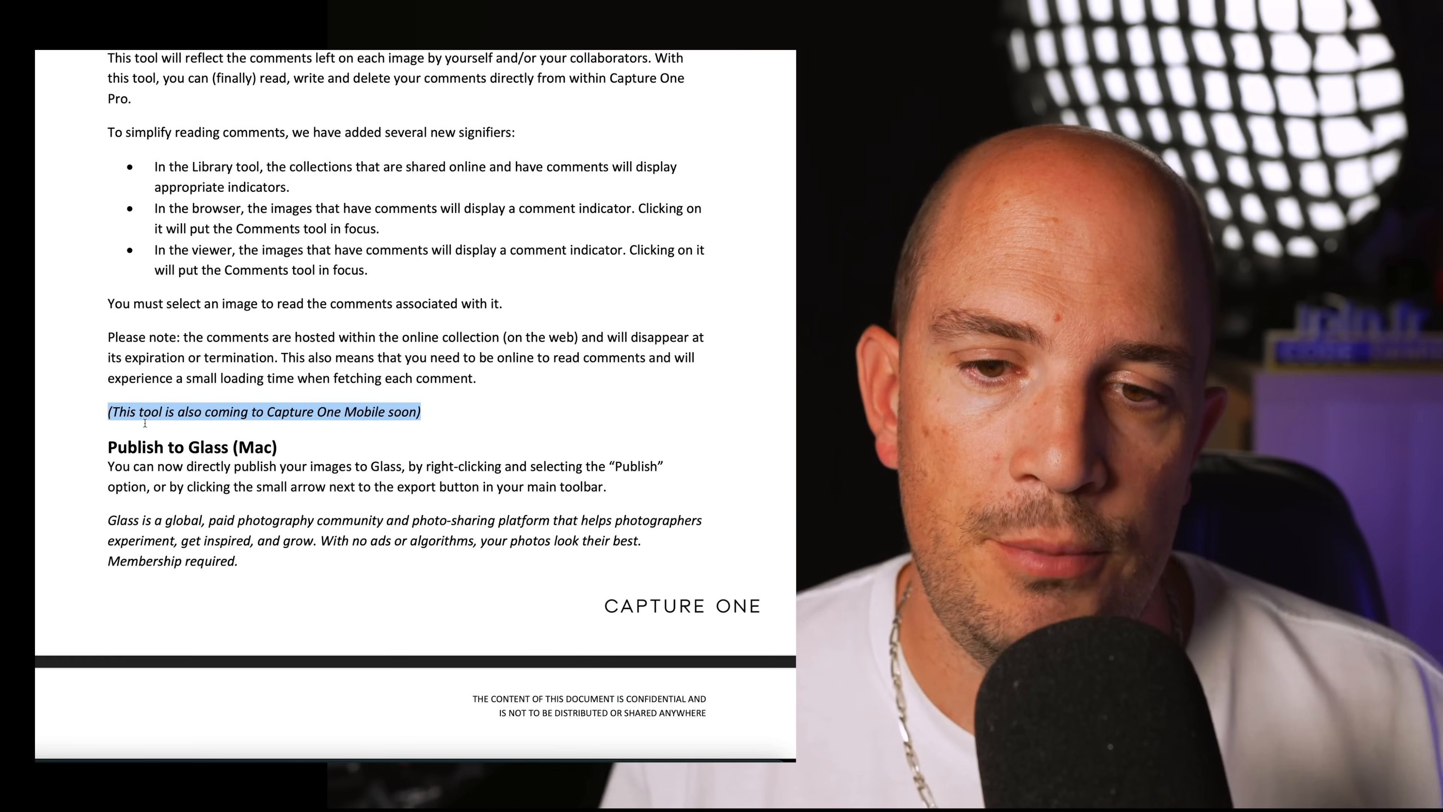
{"action": "left_click_drag", "start_coordinate": [107, 447], "coordinate": [243, 445]}
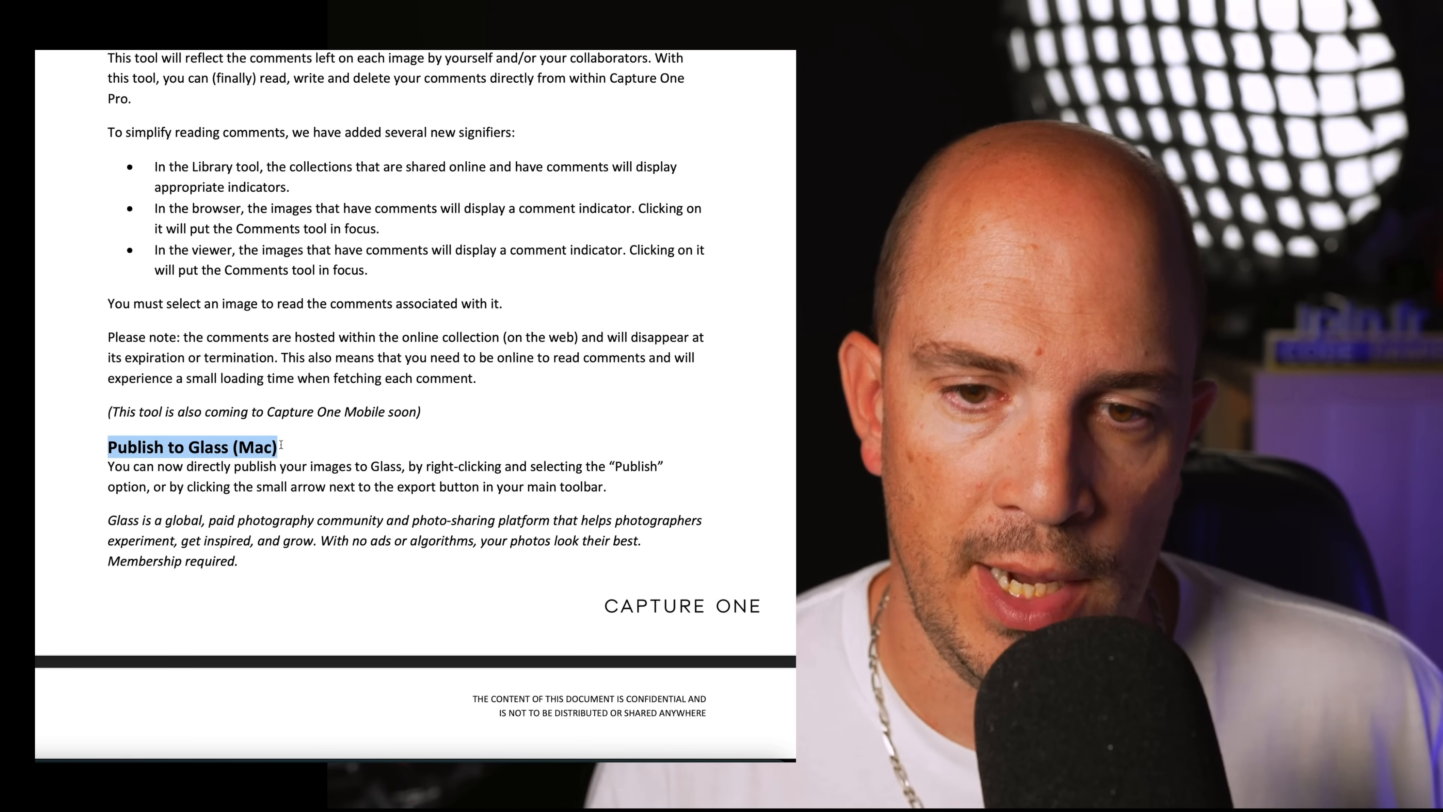
{"action": "scroll", "coordinate": [274, 428], "scroll_direction": "down", "scroll_amount": 1}
{"action": "scroll", "coordinate": [274, 428], "scroll_direction": "down", "scroll_amount": 5}
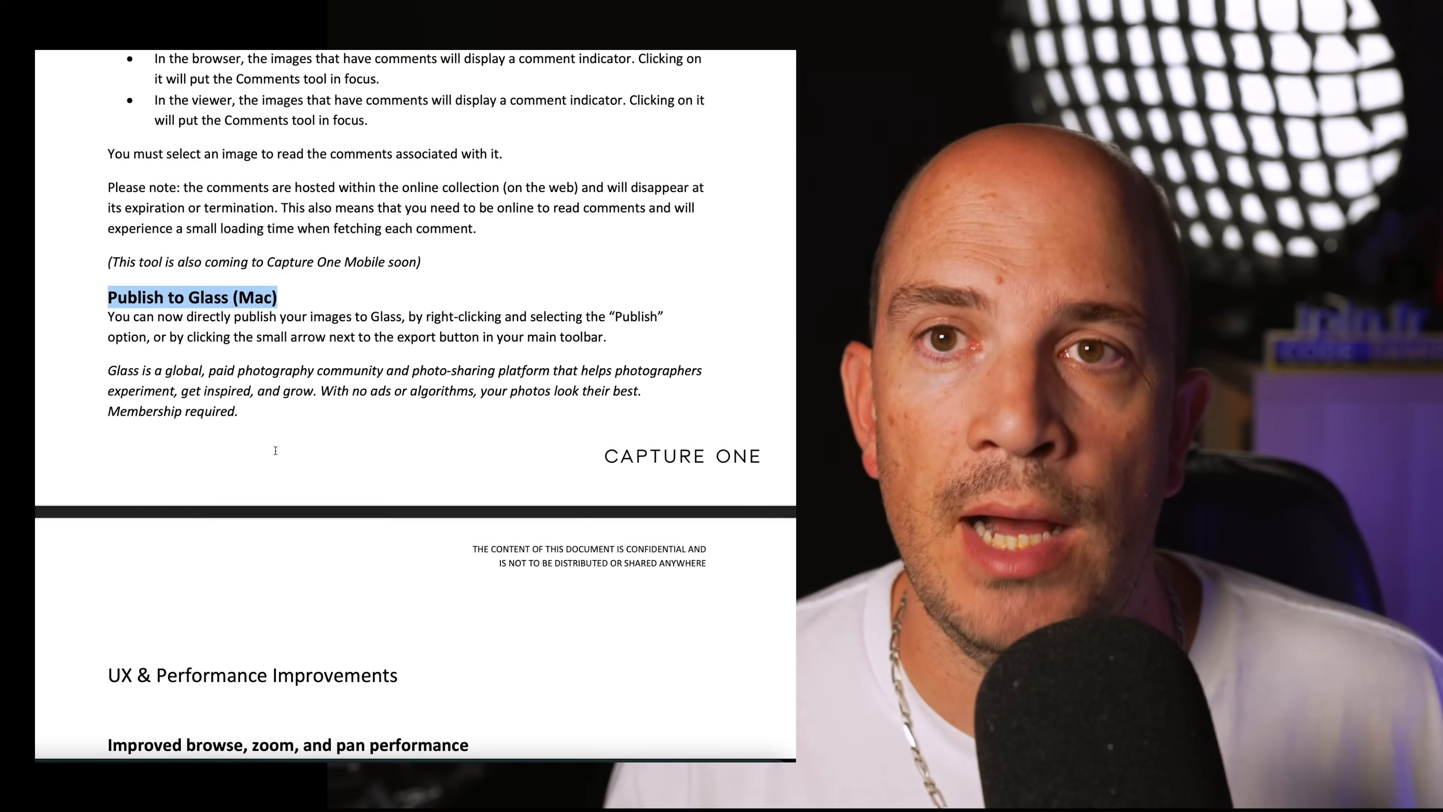
Step: Read the UX & Performance Improvements section of the release notes, from browsing performance through the Discover panel
{"action": "scroll", "coordinate": [276, 450], "scroll_direction": "down", "scroll_amount": 15}
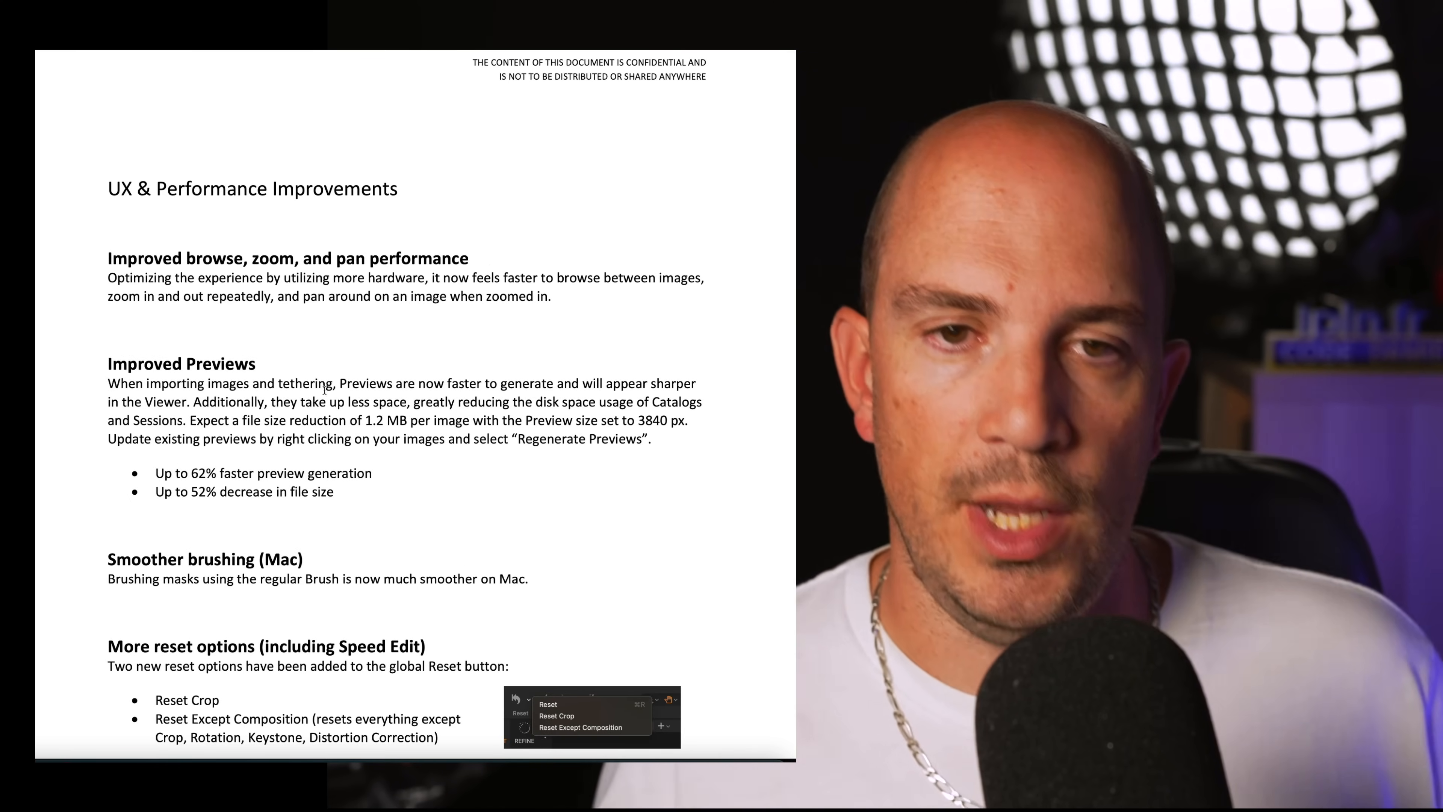
{"action": "scroll", "coordinate": [130, 192], "scroll_direction": "down", "scroll_amount": 12}
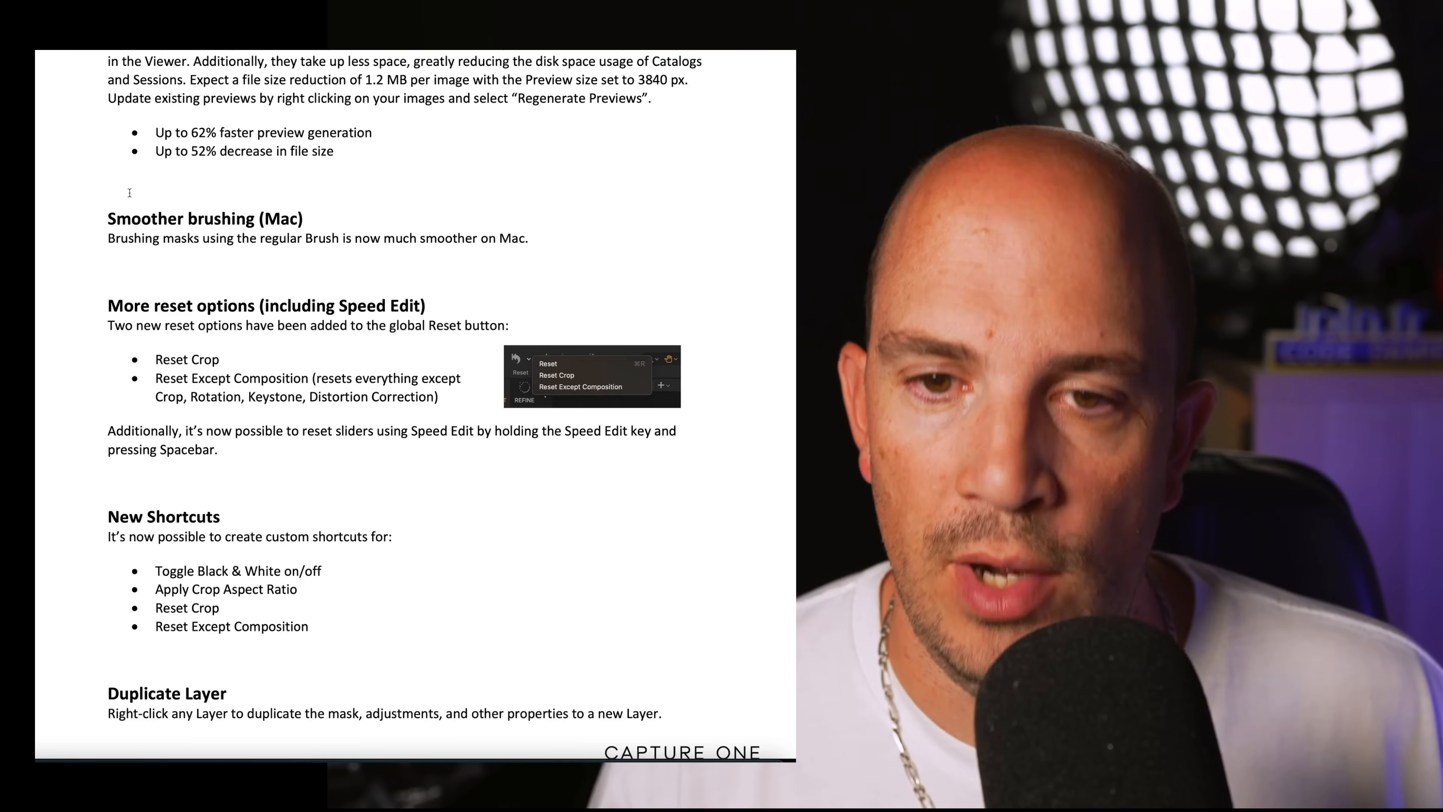
{"action": "scroll", "coordinate": [130, 192], "scroll_direction": "down", "scroll_amount": 9}
{"action": "scroll", "coordinate": [130, 192], "scroll_direction": "down", "scroll_amount": 8}
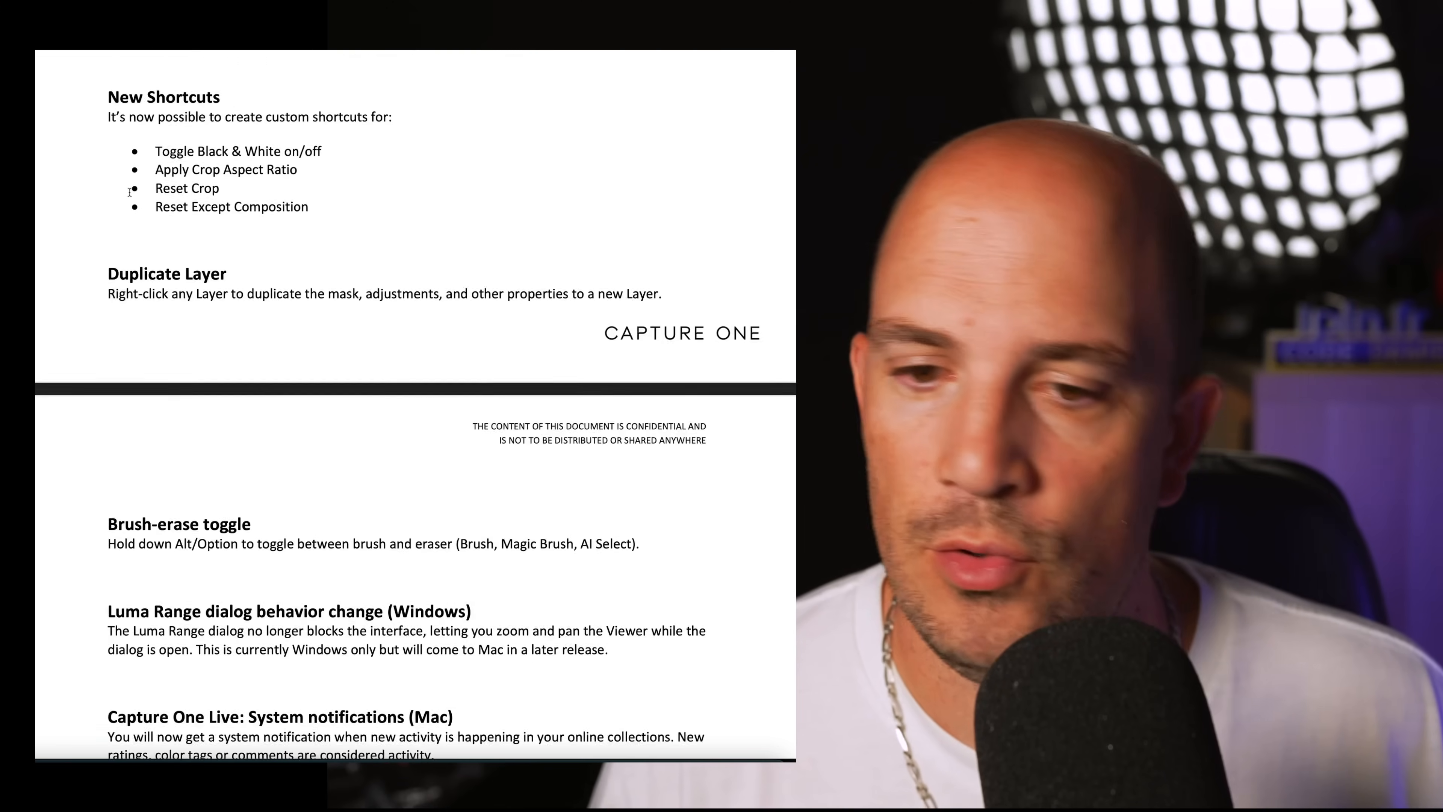
{"action": "scroll", "coordinate": [130, 196], "scroll_direction": "down", "scroll_amount": 9}
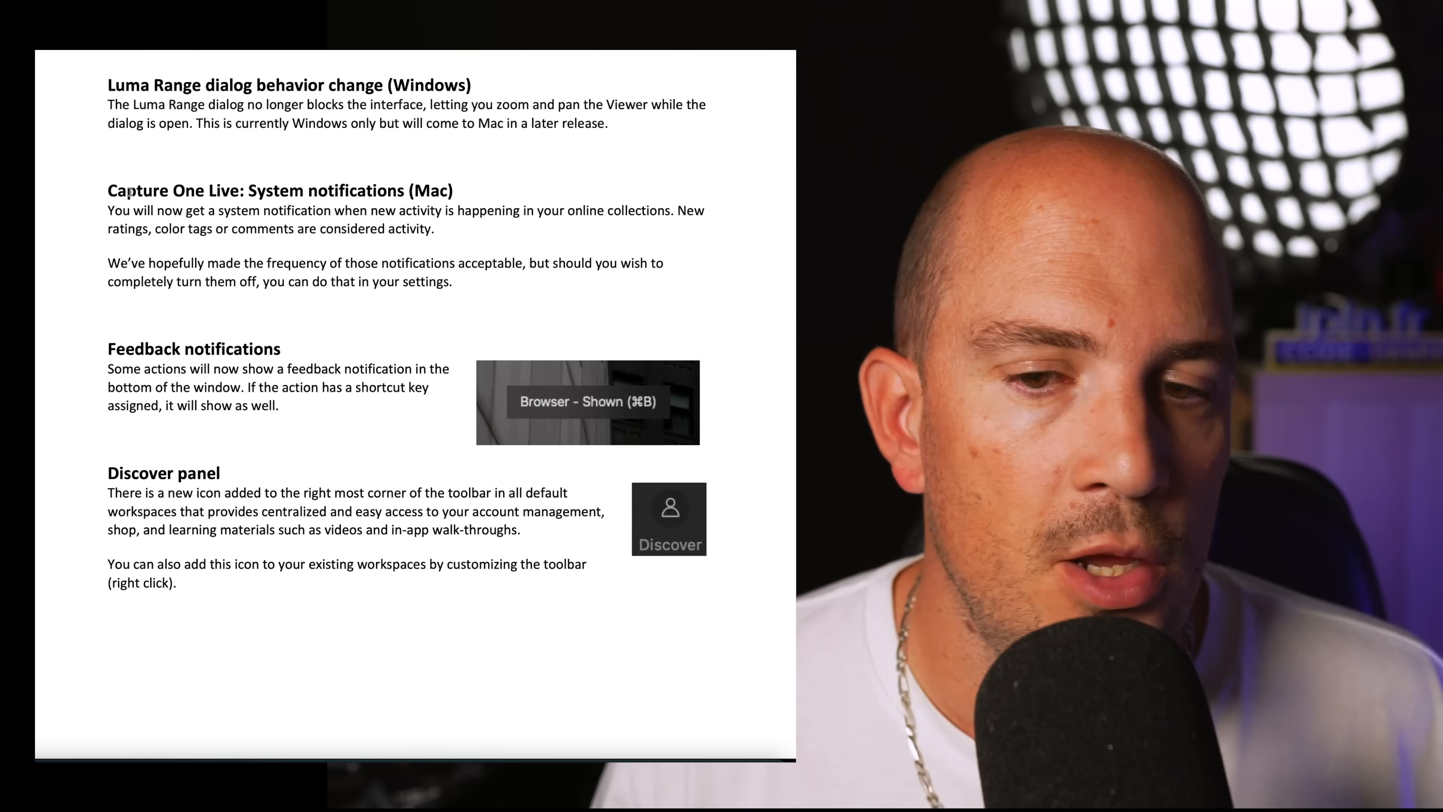